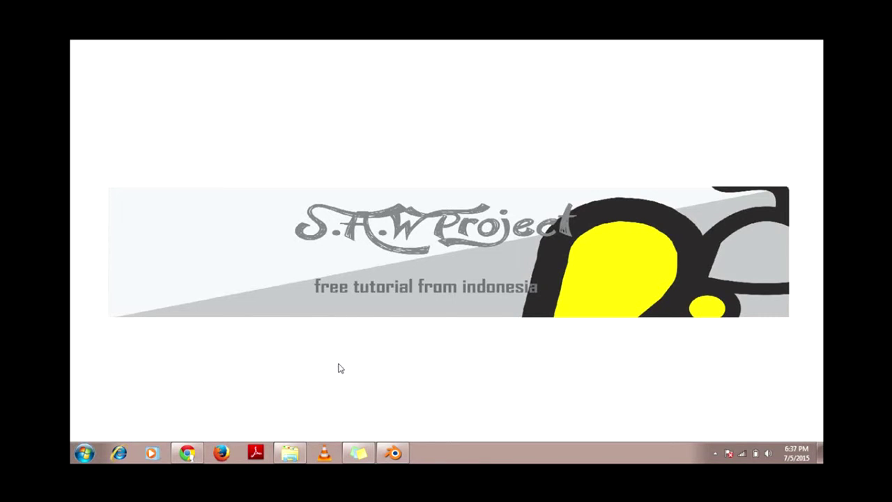
Restore the Blender window from the taskbar to show the default cube scene
{"action": "left_click", "coordinate": [393, 453]}
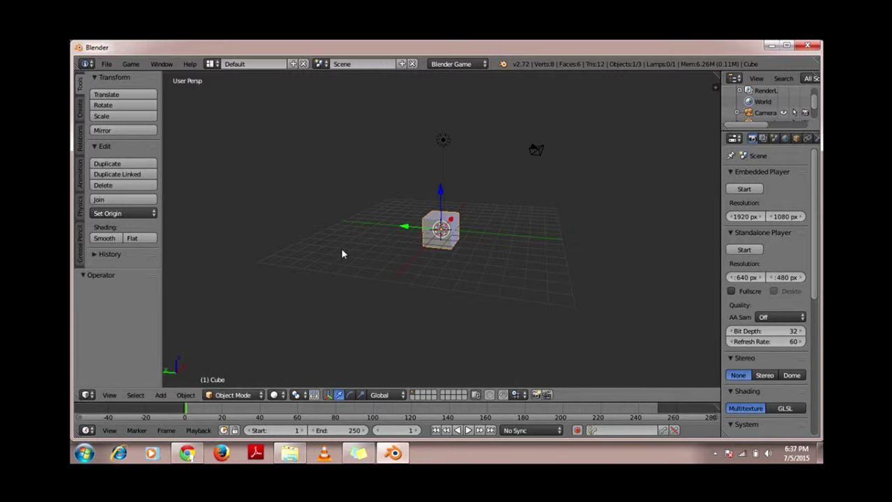
{"action": "scroll", "coordinate": [585, 231], "scroll_direction": "up", "scroll_amount": 5}
{"action": "middle_click_drag", "start_coordinate": [595, 234], "coordinate": [503, 237]}
{"action": "scroll", "coordinate": [487, 239], "scroll_direction": "down", "scroll_amount": 6}
{"action": "scroll", "coordinate": [489, 240], "scroll_direction": "up", "scroll_amount": 4}
{"action": "scroll", "coordinate": [489, 238], "scroll_direction": "down", "scroll_amount": 2}
{"action": "scroll", "coordinate": [503, 237], "scroll_direction": "up", "scroll_amount": 1}
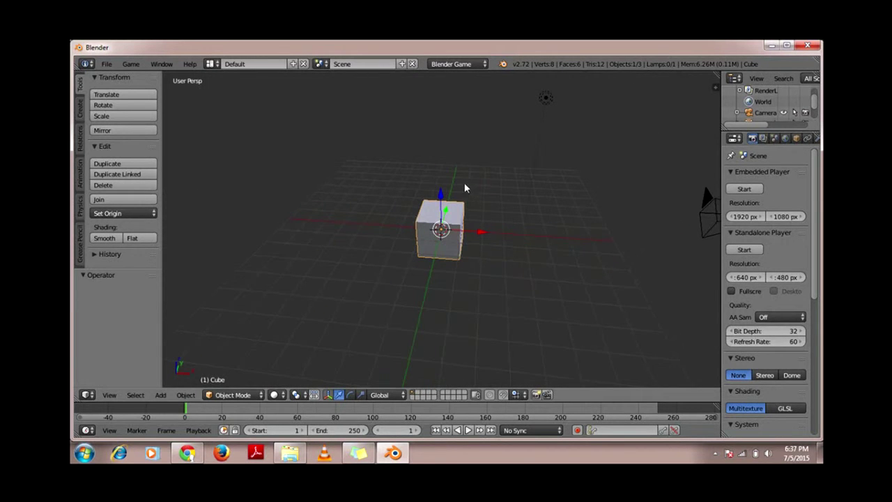
{"action": "left_click", "coordinate": [450, 64]}
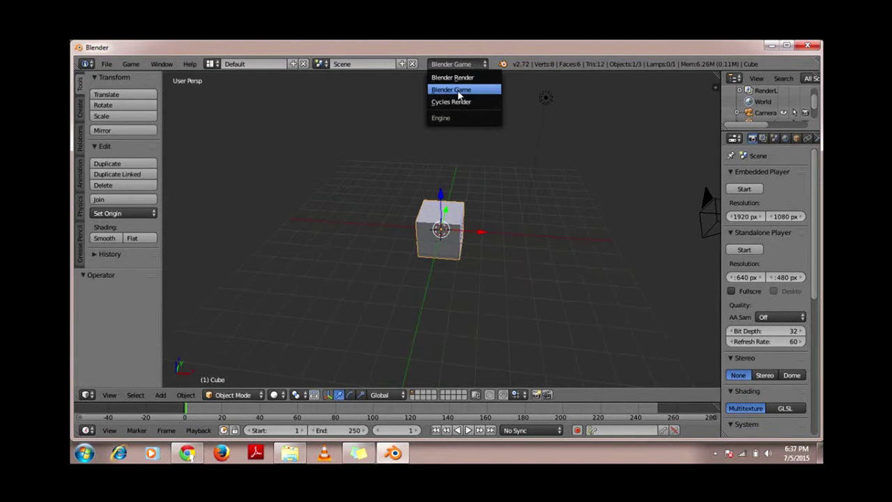
{"action": "left_click", "coordinate": [458, 94]}
{"action": "scroll", "coordinate": [491, 181], "scroll_direction": "down", "scroll_amount": 5}
{"action": "scroll", "coordinate": [491, 205], "scroll_direction": "up", "scroll_amount": 2}
{"action": "middle_click_drag", "start_coordinate": [497, 213], "coordinate": [491, 235]}
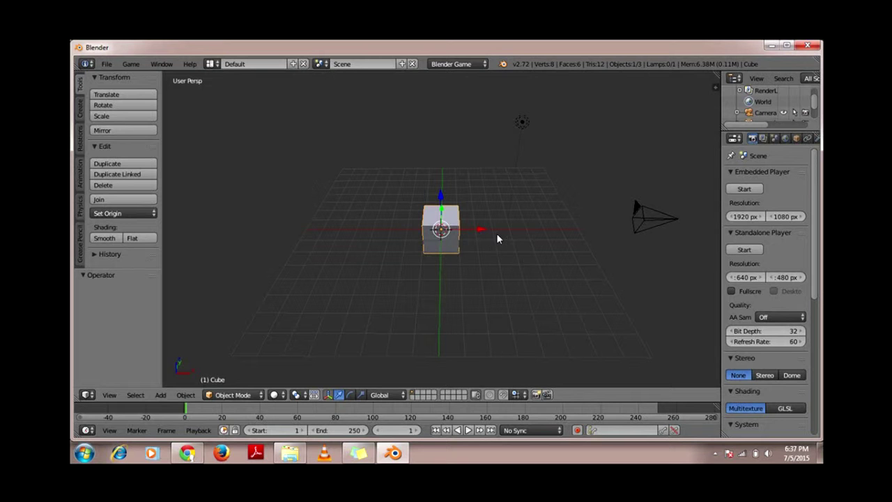
{"action": "mouse_move", "coordinate": [311, 249]}
{"action": "middle_mouse_down"}
{"action": "mouse_move", "coordinate": [510, 230]}
{"action": "mouse_move", "coordinate": [422, 202]}
{"action": "mouse_move", "coordinate": [293, 251]}
{"action": "mouse_move", "coordinate": [311, 271]}
{"action": "mouse_move", "coordinate": [314, 252]}
{"action": "middle_mouse_up"}
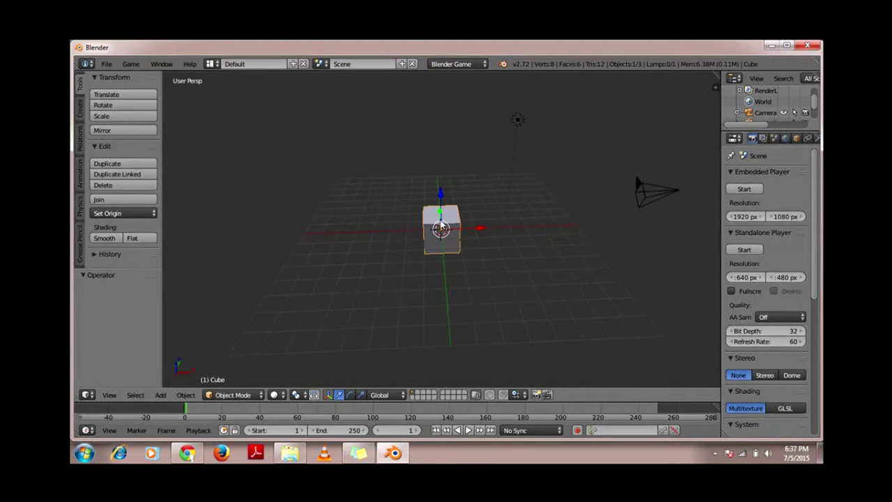
Select the lamp, then the camera, and orbit the view around the scene
{"action": "left_click", "coordinate": [440, 227]}
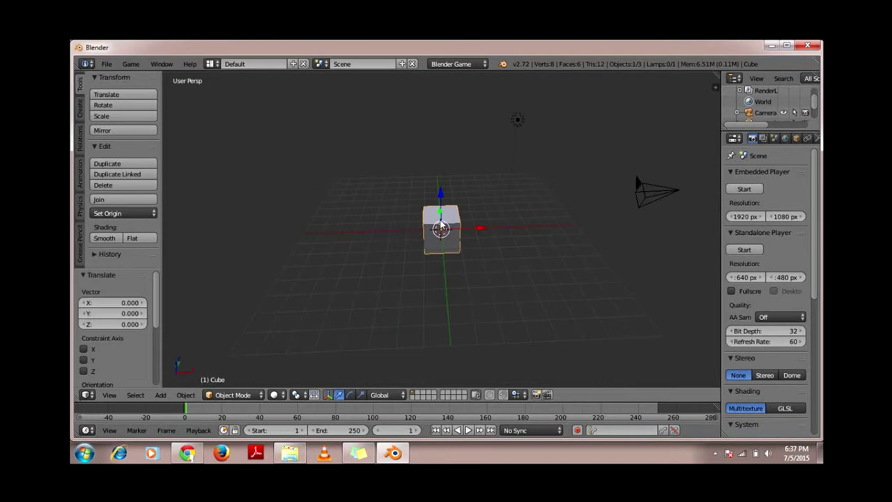
{"action": "right_click", "coordinate": [520, 123]}
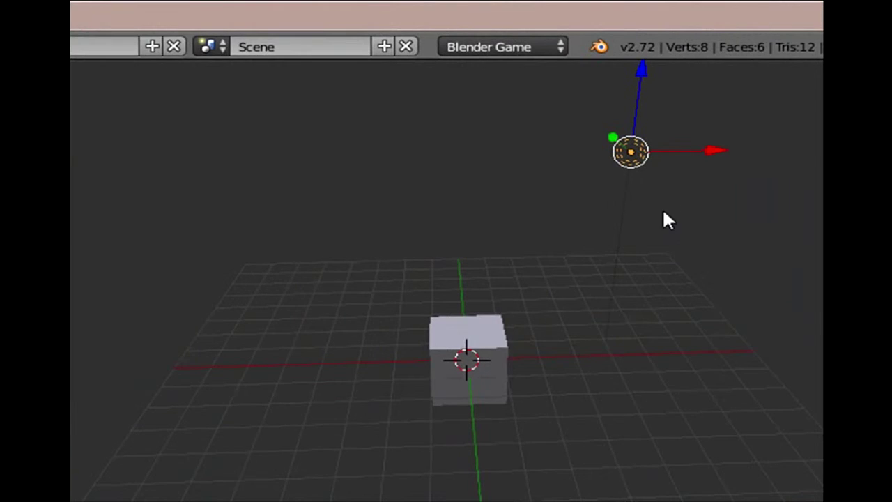
{"action": "right_click", "coordinate": [891, 312]}
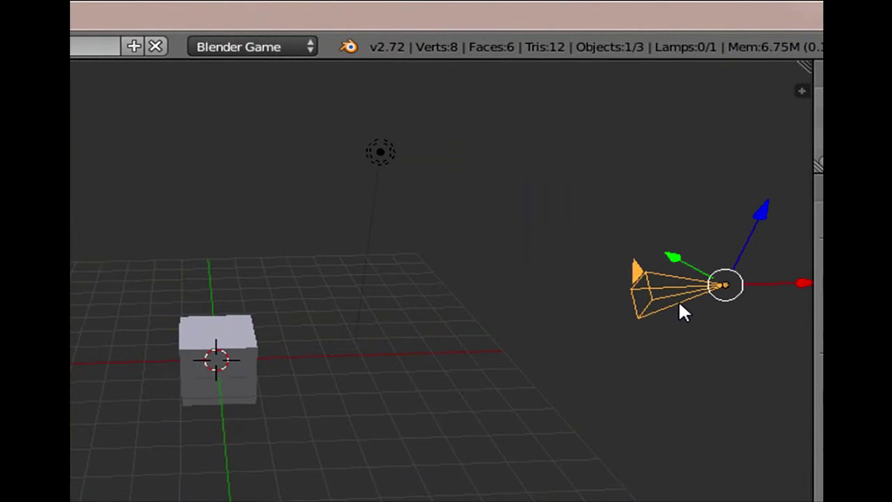
{"action": "middle_click_drag", "start_coordinate": [736, 307], "coordinate": [506, 256]}
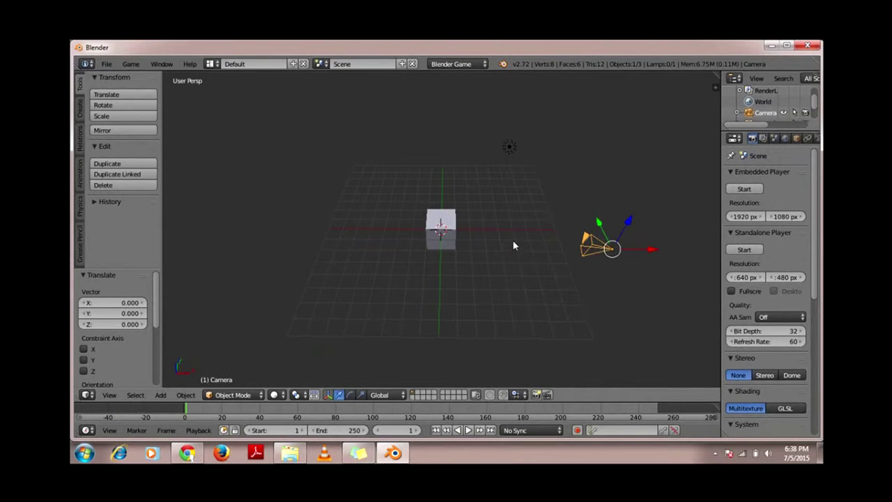
Widen the Properties editor and show the camera's Object tab transform values
{"action": "scroll", "coordinate": [551, 253], "scroll_direction": "up", "scroll_amount": 2}
{"action": "scroll", "coordinate": [551, 252], "scroll_direction": "down", "scroll_amount": 3}
{"action": "scroll", "coordinate": [552, 250], "scroll_direction": "up", "scroll_amount": 1}
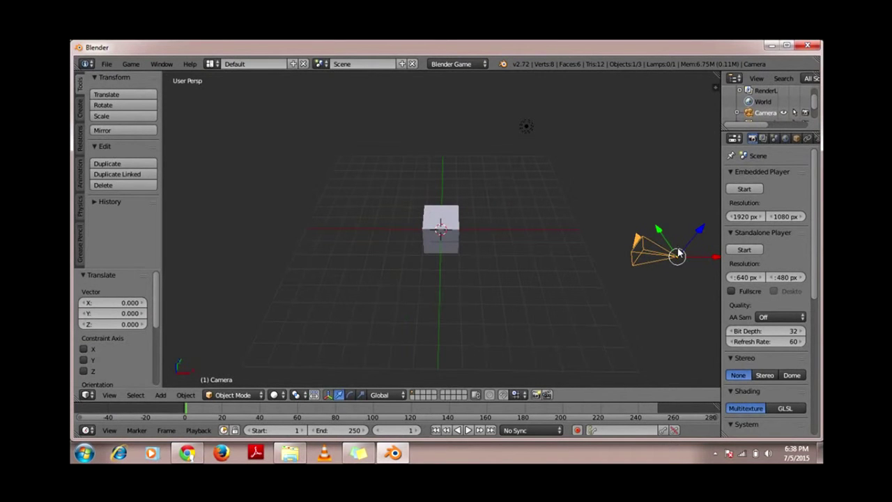
{"action": "left_click_drag", "start_coordinate": [721, 183], "coordinate": [635, 202]}
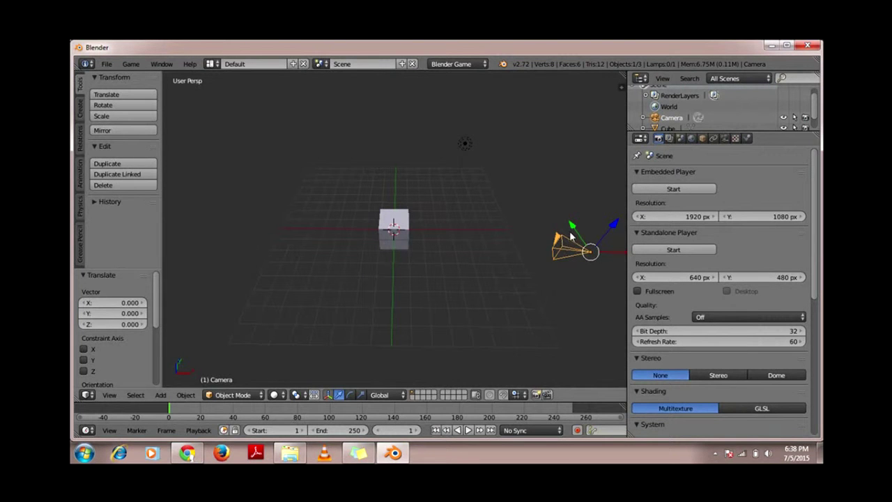
{"action": "left_click", "coordinate": [702, 139]}
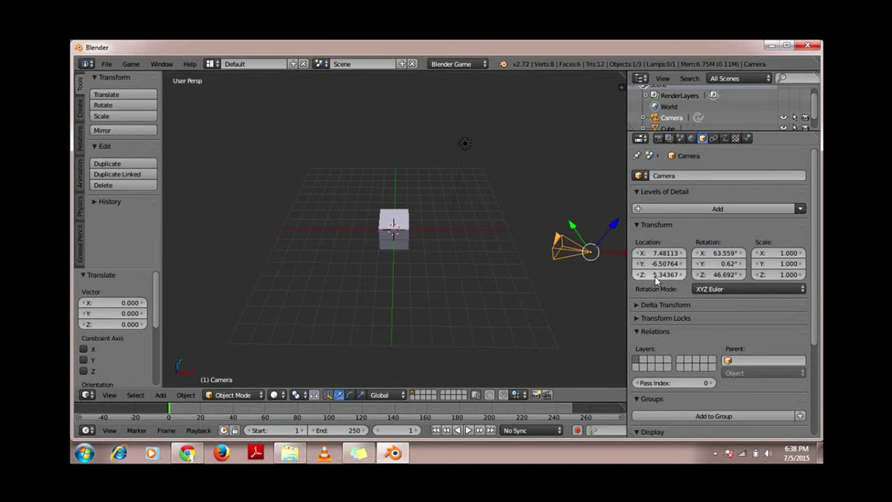
Set the camera's Location X and Y to 0
{"action": "left_click", "coordinate": [655, 252]}
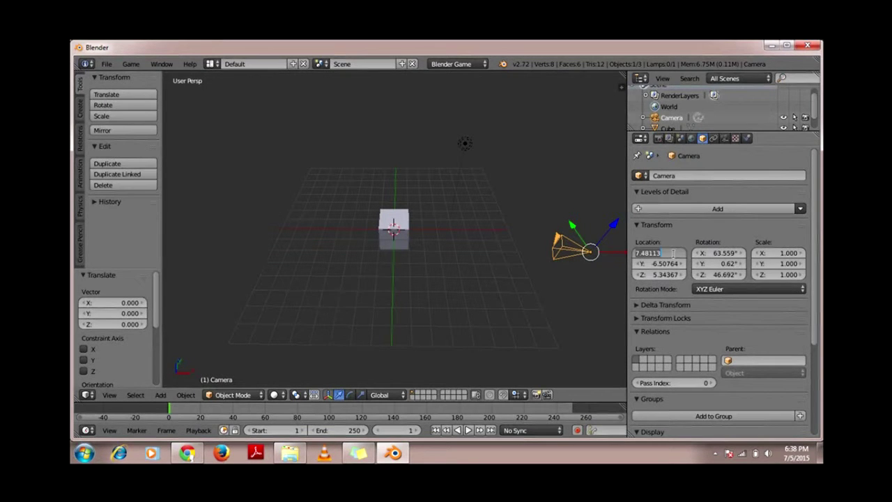
{"action": "type", "text": "0"}
{"action": "key", "text": "Tab"}
{"action": "type", "text": "0"}
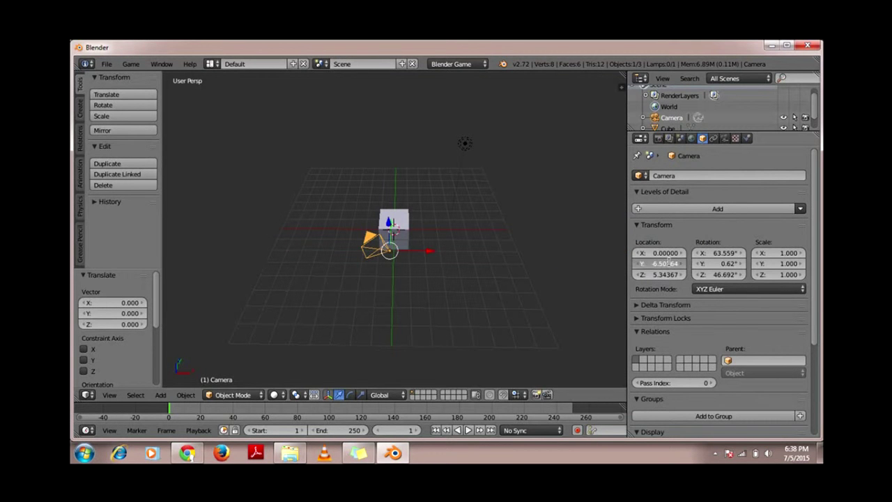
{"action": "key", "text": "Return"}
Set the camera's X, Y and Z rotation to 0°
{"action": "left_click", "coordinate": [718, 252]}
{"action": "type", "text": "0"}
{"action": "key", "text": "Tab"}
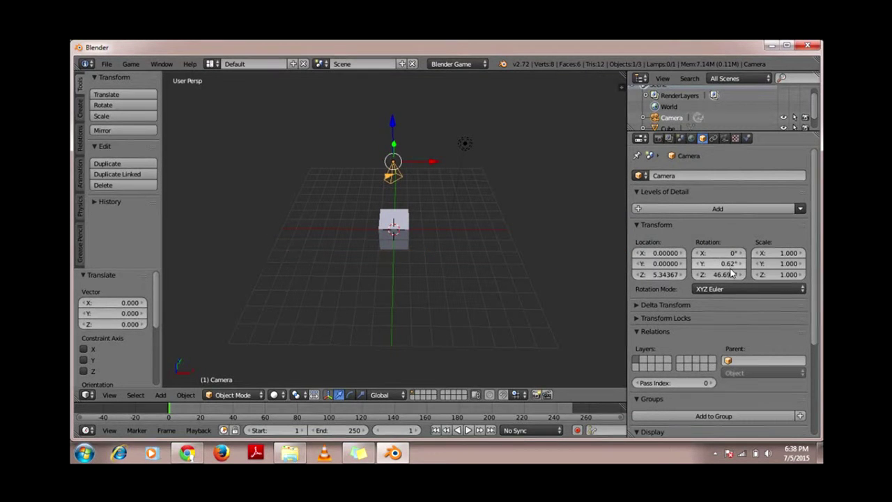
{"action": "type", "text": "0"}
{"action": "key", "text": "Return"}
{"action": "left_click", "coordinate": [709, 285]}
{"action": "type", "text": "0"}
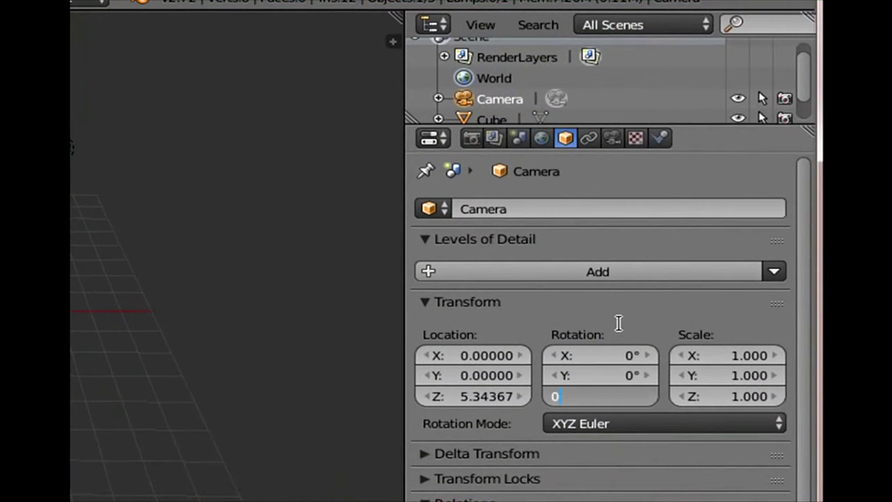
{"action": "key", "text": "Return"}
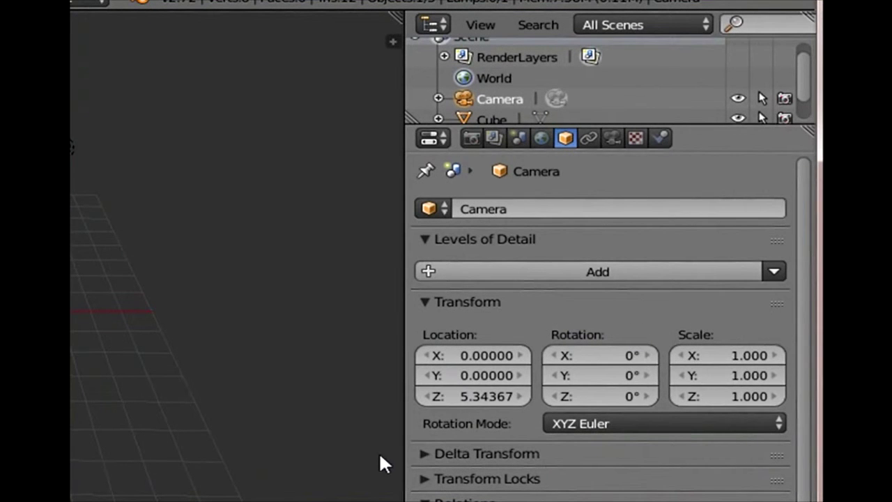
Raise the camera to Location Z 5 and orbit to check the overhead placement
{"action": "left_click", "coordinate": [481, 395]}
{"action": "type", "text": "5"}
{"action": "key", "text": "Return"}
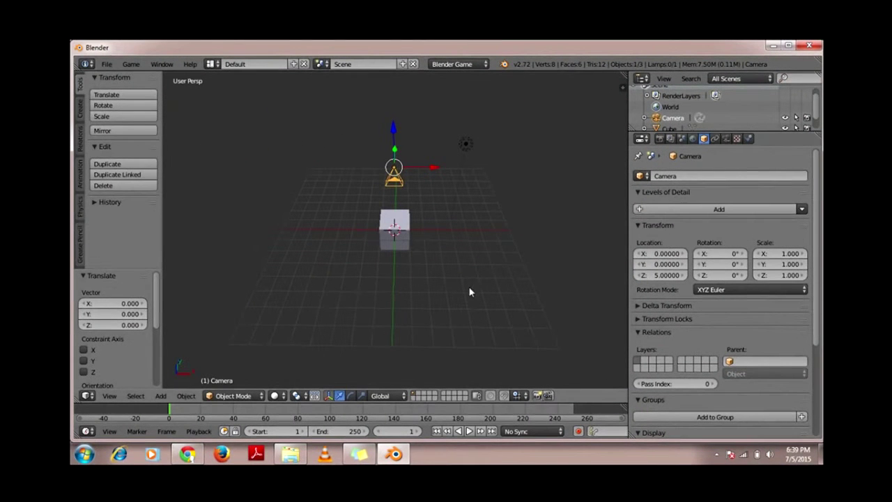
{"action": "middle_click_drag", "start_coordinate": [428, 194], "coordinate": [443, 289]}
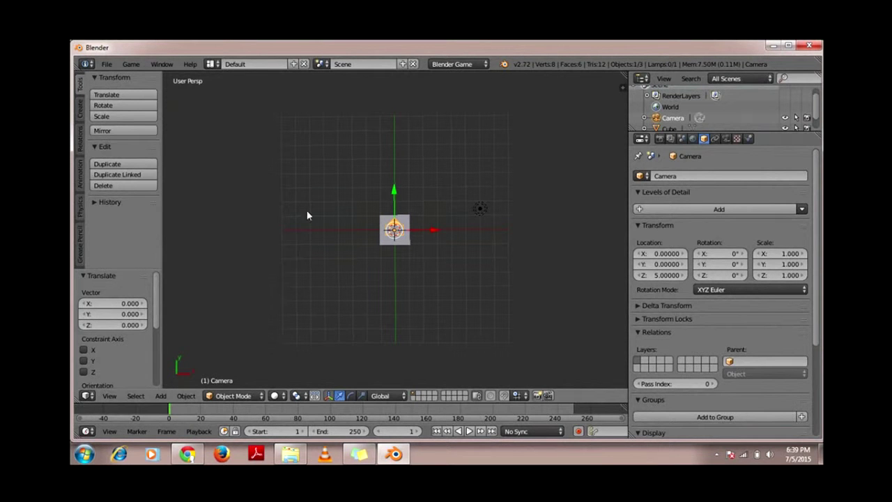
{"action": "middle_click_drag", "start_coordinate": [372, 167], "coordinate": [410, 237]}
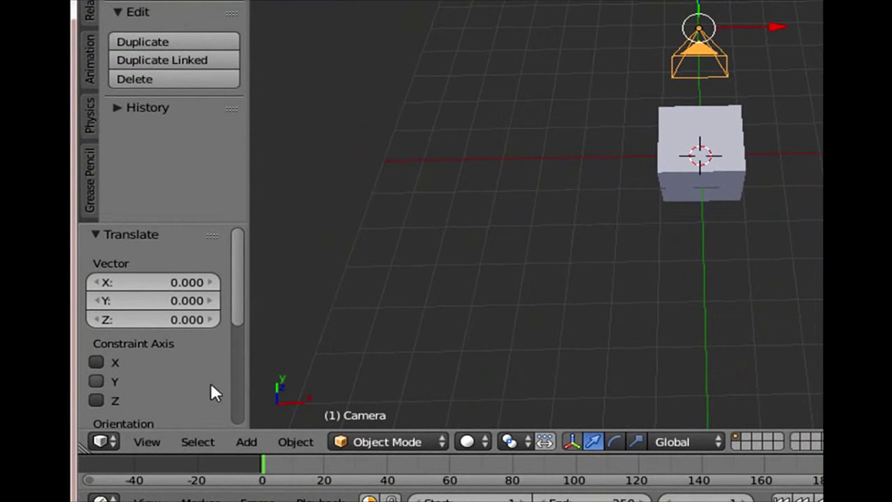
Undo the camera edits and the Blender Game engine switch, checking camera view in between
{"action": "key", "text": "ctrl+z"}
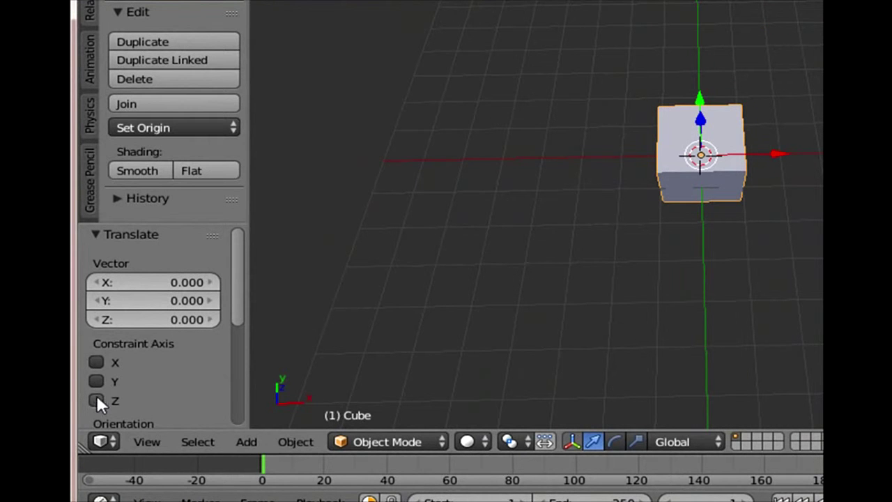
{"action": "left_click", "coordinate": [144, 439]}
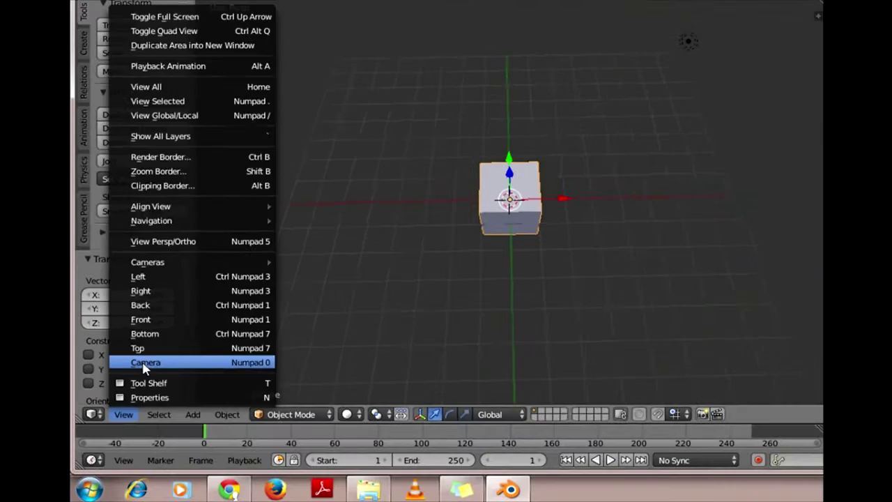
{"action": "left_click", "coordinate": [175, 372]}
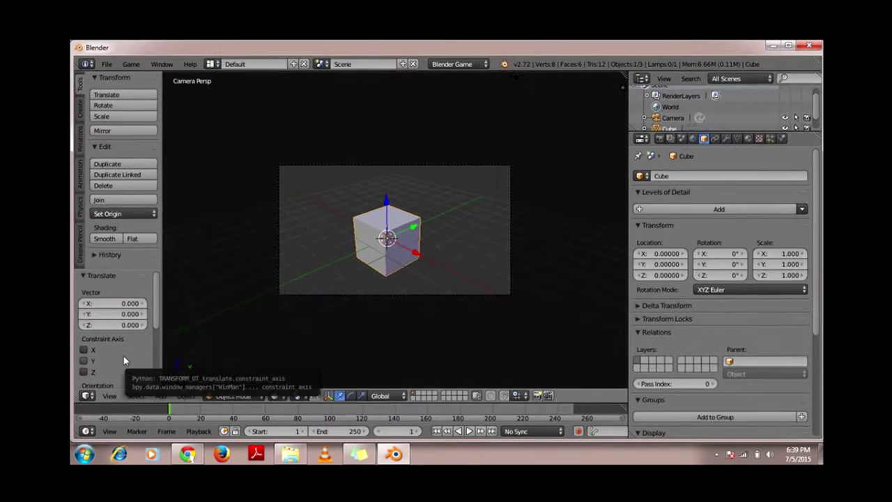
{"action": "scroll", "coordinate": [410, 269], "scroll_direction": "up", "scroll_amount": 5}
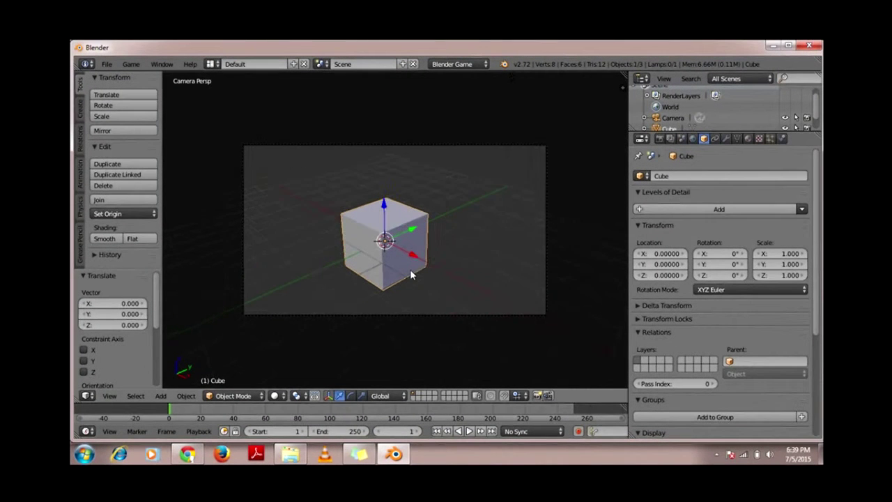
{"action": "scroll", "coordinate": [410, 269], "scroll_direction": "down", "scroll_amount": 5}
{"action": "key", "text": "KP_0"}
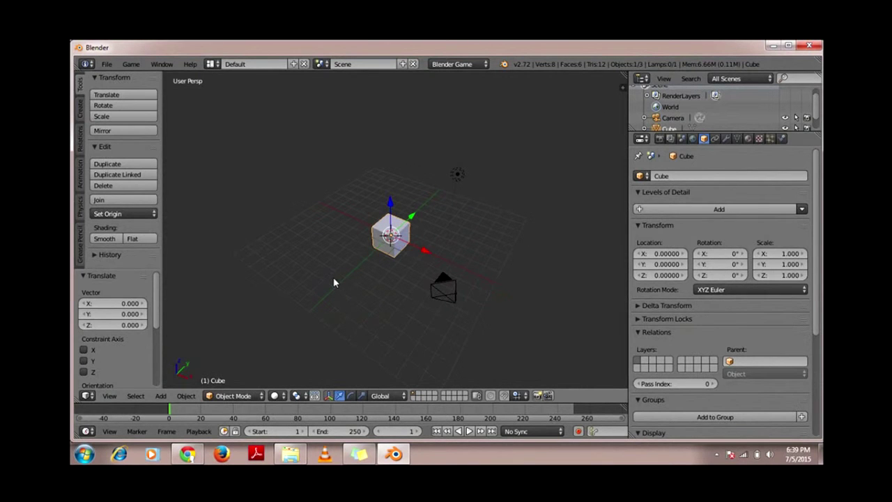
{"action": "key", "text": "ctrl+z"}
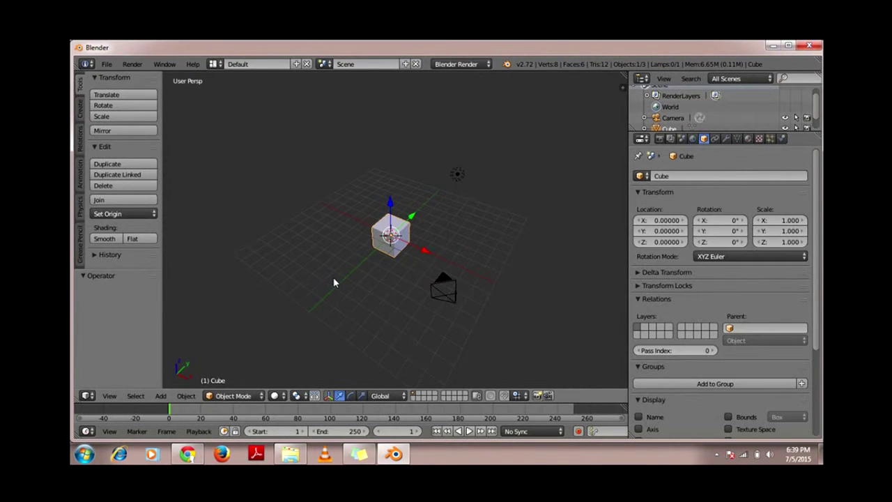
Select the camera and set its Location X and Y to 0
{"action": "right_click", "coordinate": [454, 280]}
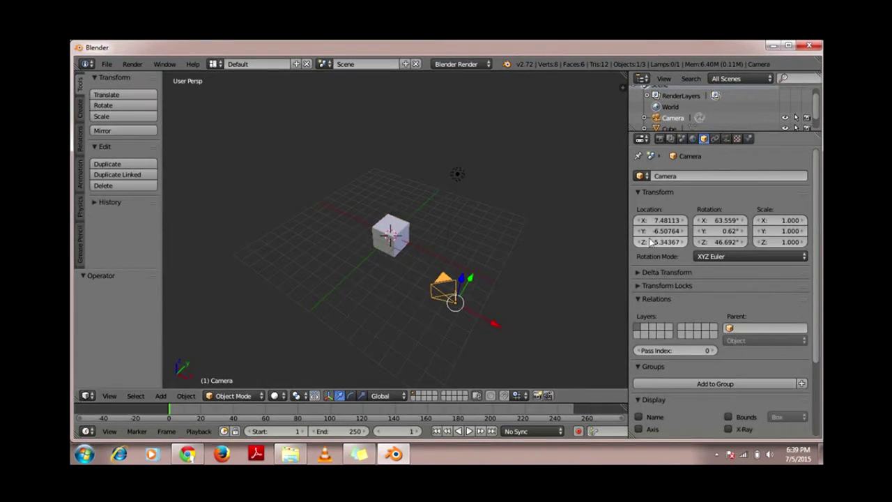
{"action": "left_click", "coordinate": [662, 220]}
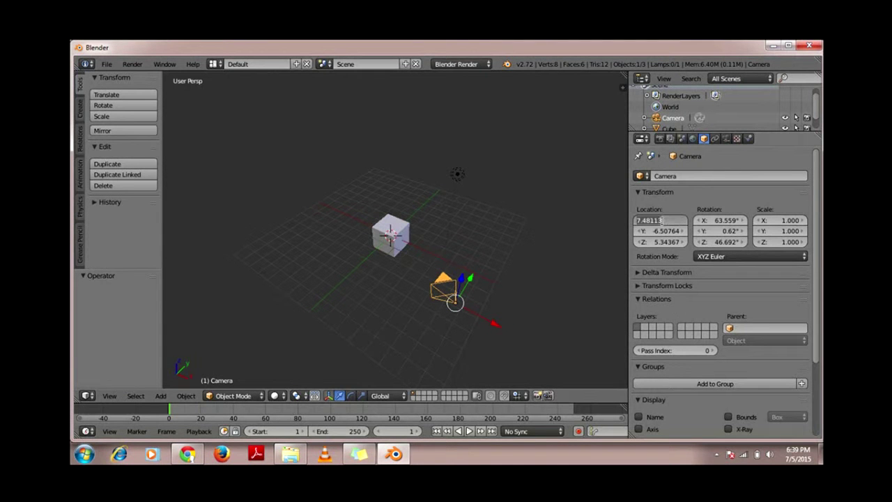
{"action": "type", "text": "0"}
{"action": "key", "text": "Tab"}
{"action": "type", "text": "0"}
{"action": "key", "text": "Return"}
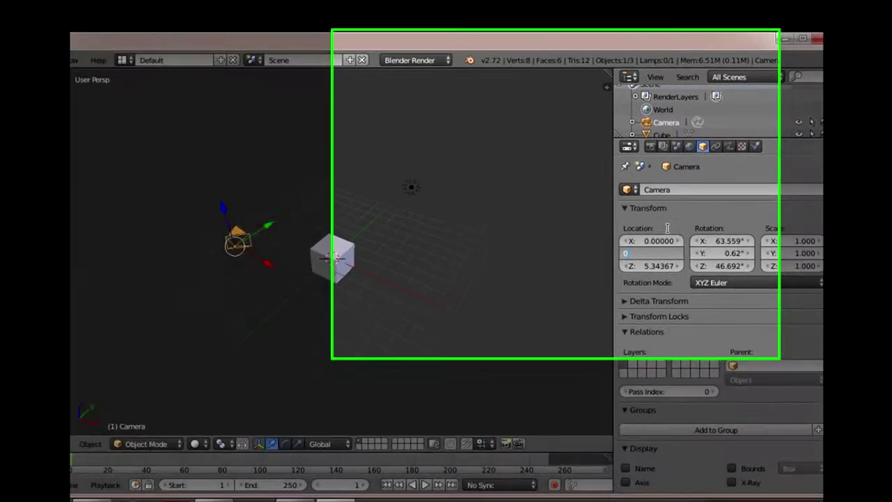
Set the camera's X, Y and Z rotation to 0°
{"action": "left_click", "coordinate": [729, 320]}
{"action": "key", "text": "BackSpace"}
{"action": "type", "text": "0"}
{"action": "key", "text": "Tab"}
{"action": "type", "text": "0"}
{"action": "key", "text": "Return"}
{"action": "left_click", "coordinate": [731, 362]}
{"action": "type", "text": "0"}
{"action": "key", "text": "Return"}
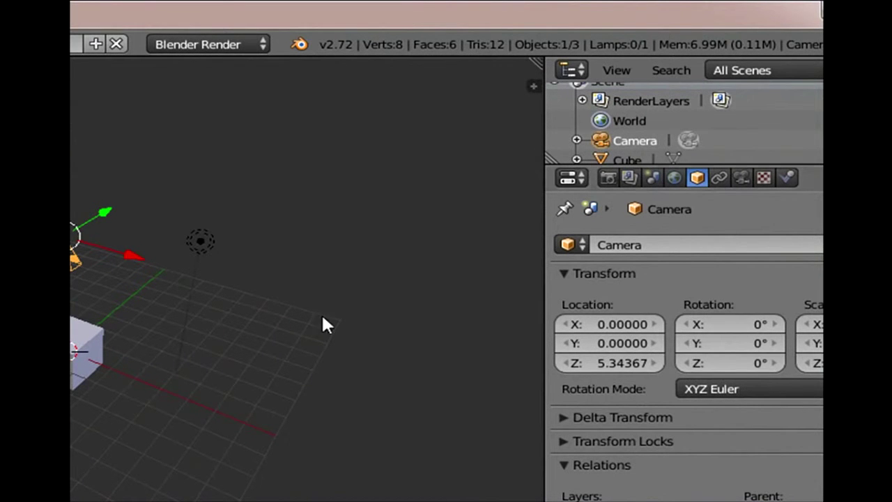
Set the camera's Location Z to 5
{"action": "left_click", "coordinate": [606, 363]}
{"action": "type", "text": "5"}
{"action": "key", "text": "Return"}
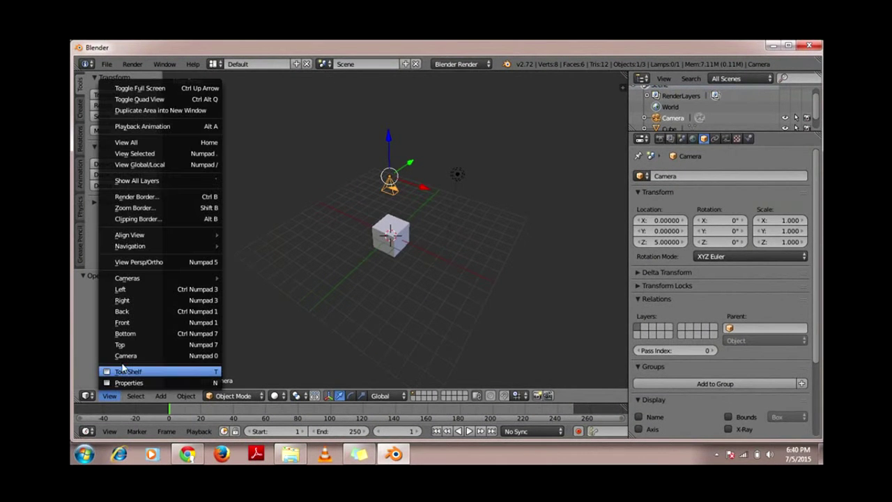
Switch the 3D view to look through the scene camera
{"action": "left_click", "coordinate": [122, 356]}
{"action": "scroll", "coordinate": [507, 225], "scroll_direction": "up", "scroll_amount": 3}
{"action": "scroll", "coordinate": [508, 226], "scroll_direction": "down", "scroll_amount": 3}
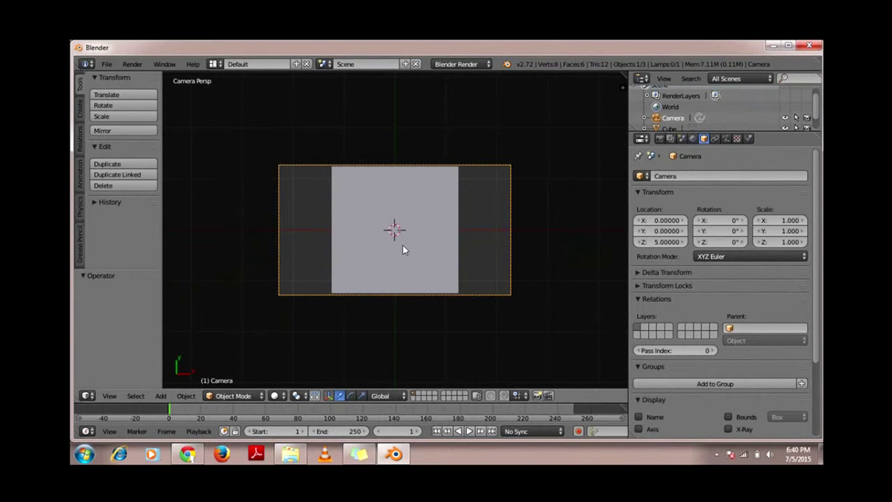
Select the default cube and delete it
{"action": "right_click", "coordinate": [419, 217]}
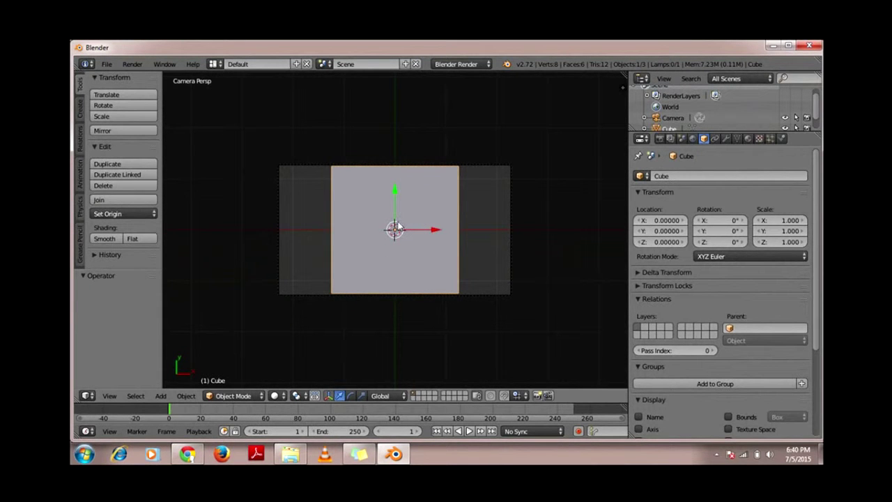
{"action": "key", "text": "x"}
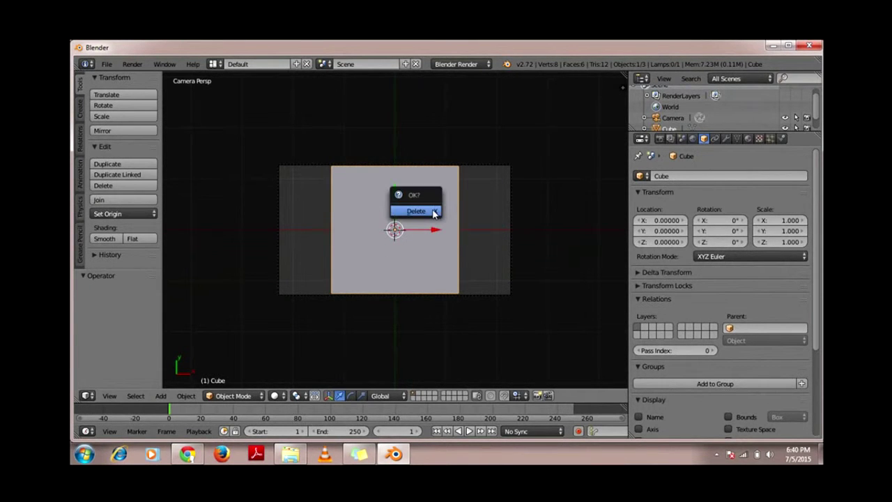
{"action": "left_click", "coordinate": [432, 209]}
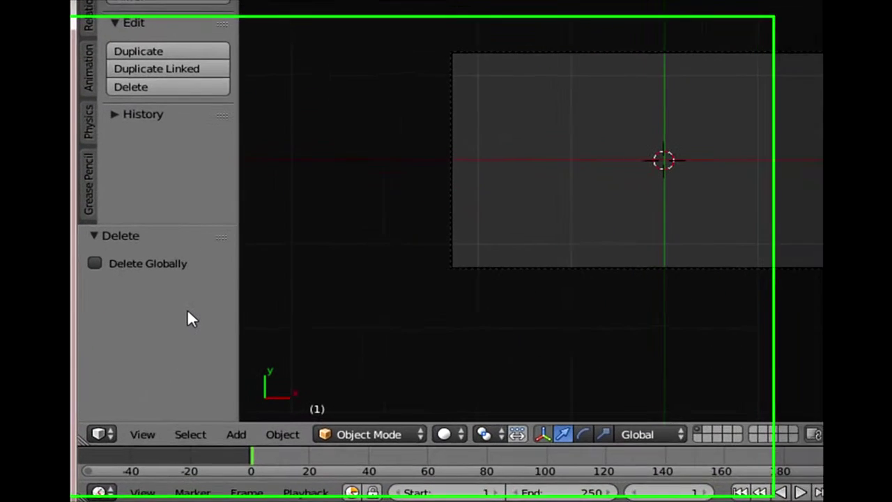
Add a mesh Plane and a Text object at the origin
{"action": "left_click", "coordinate": [251, 436]}
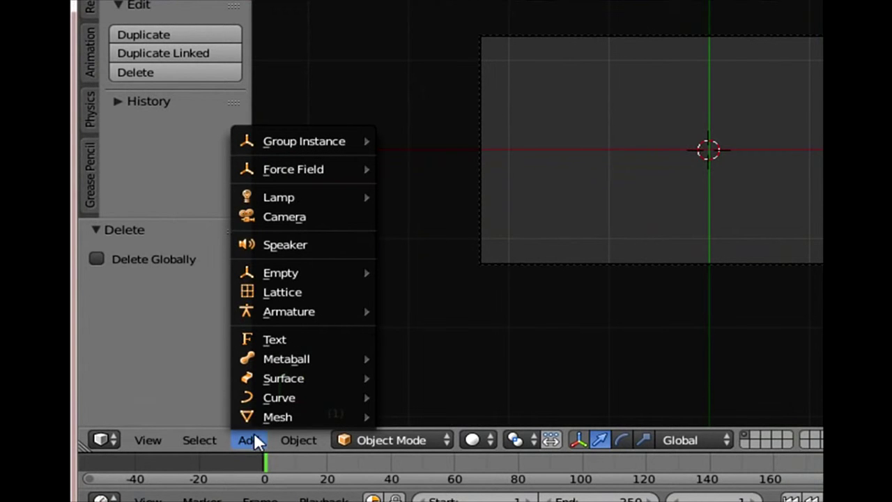
{"action": "mouse_move", "coordinate": [272, 416]}
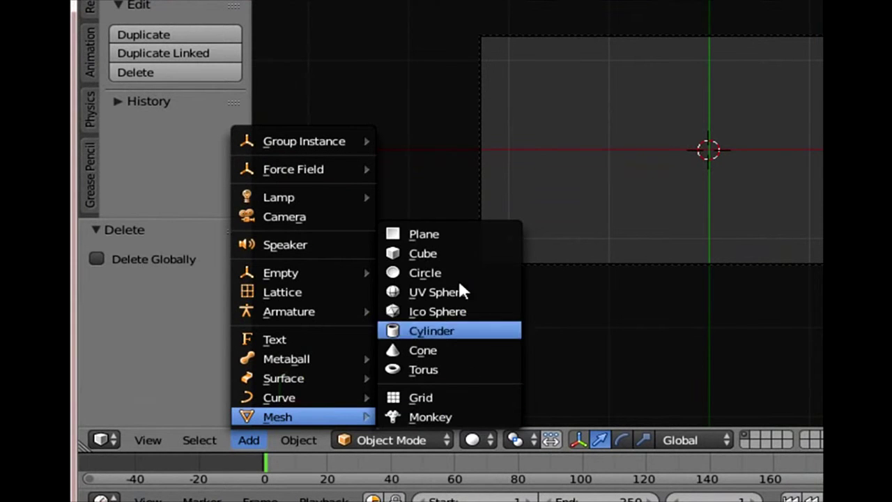
{"action": "left_click", "coordinate": [448, 239]}
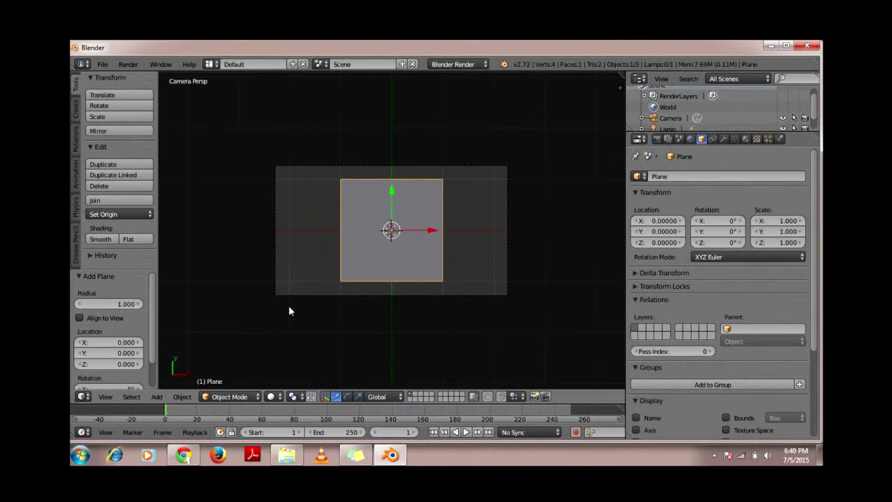
{"action": "left_click", "coordinate": [156, 396]}
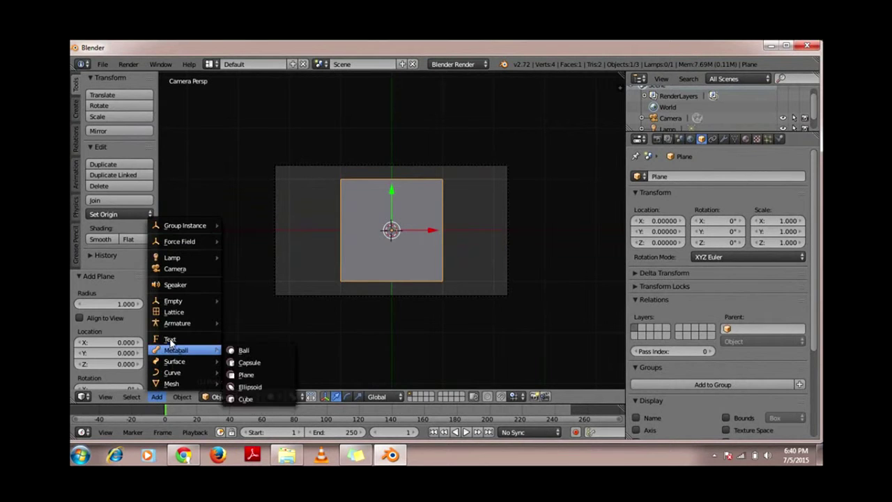
{"action": "left_click", "coordinate": [172, 339]}
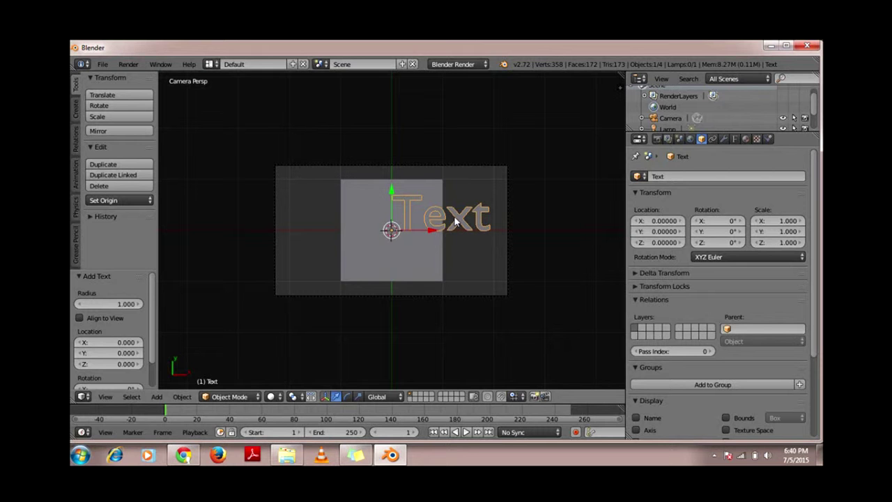
Reselect the Text object and nudge it along Y to 0.02174
{"action": "right_click", "coordinate": [434, 198]}
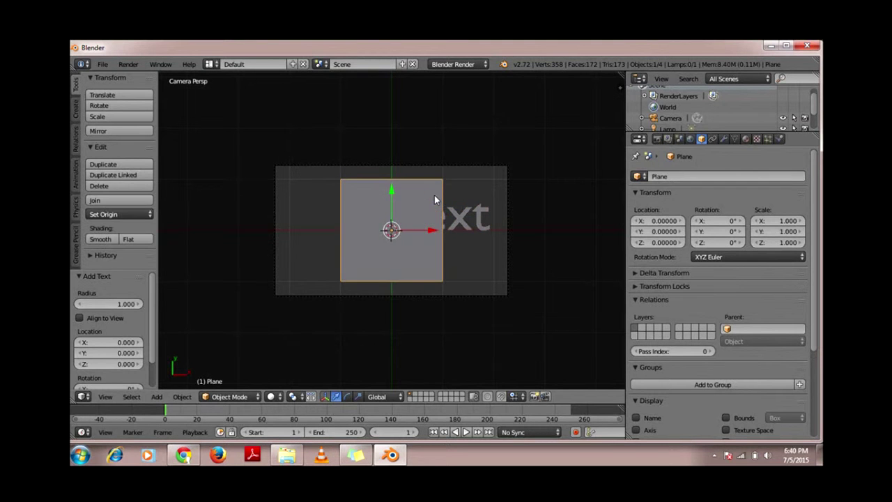
{"action": "right_click", "coordinate": [462, 223]}
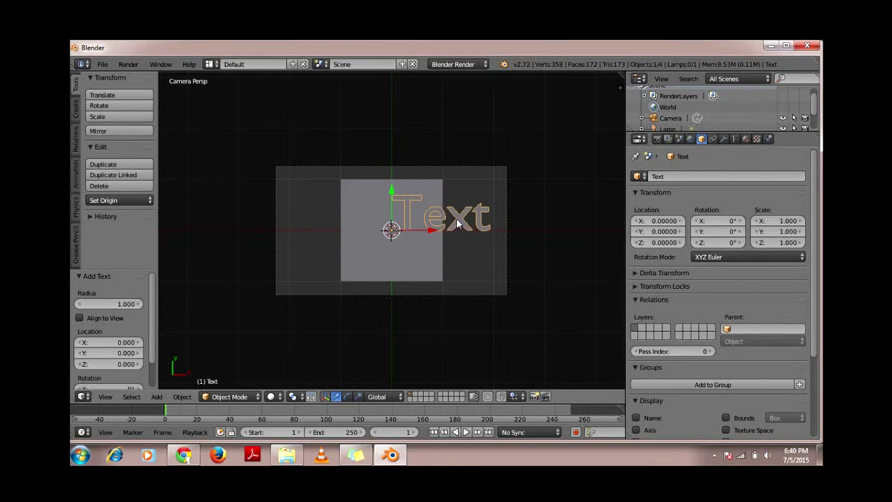
{"action": "mouse_move", "coordinate": [393, 189]}
{"action": "left_mouse_down"}
{"action": "mouse_move", "coordinate": [397, 199]}
{"action": "mouse_move", "coordinate": [393, 190]}
{"action": "left_mouse_up"}
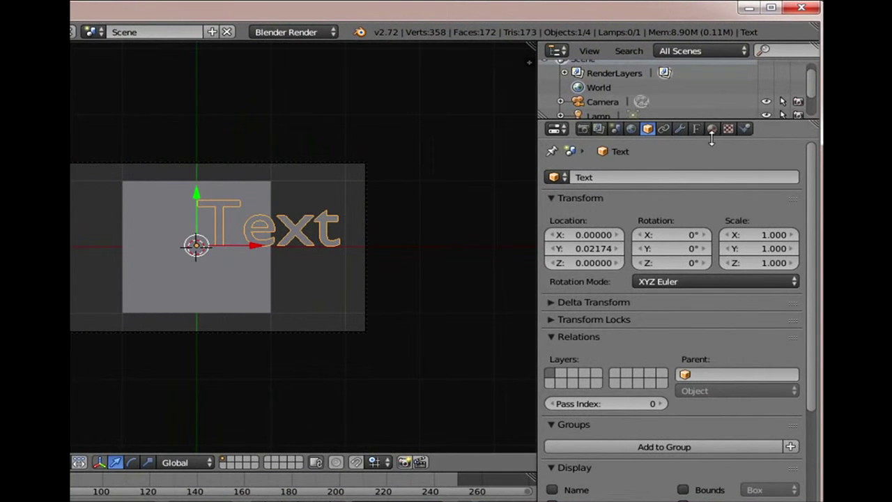
Give the Text a new red material (0.800, 0.018, 0.021), then select the plane
{"action": "left_click", "coordinate": [711, 129]}
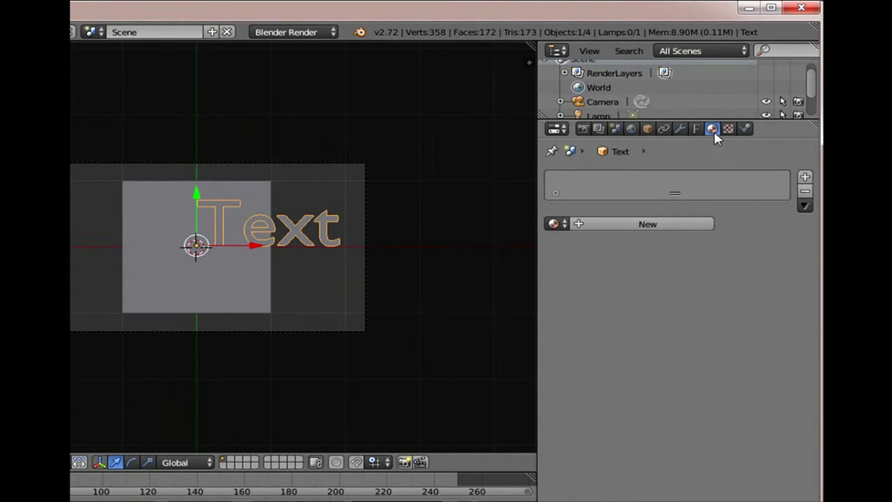
{"action": "left_click", "coordinate": [662, 223]}
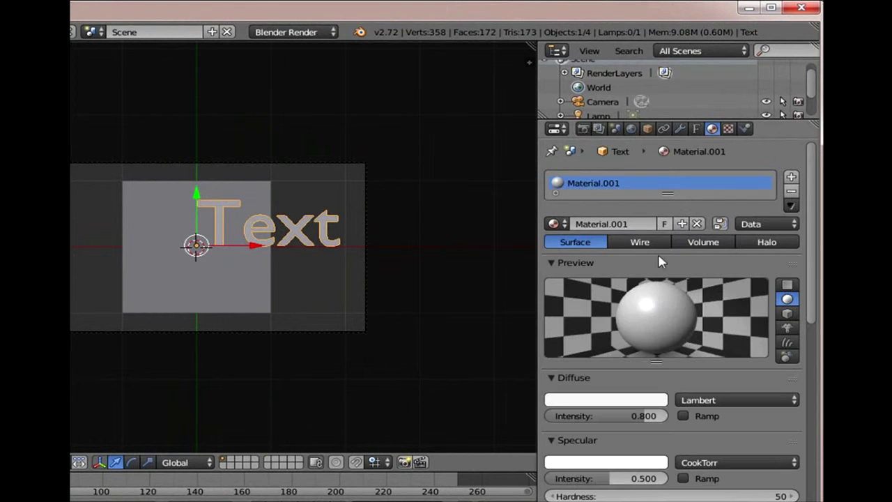
{"action": "left_click", "coordinate": [597, 403]}
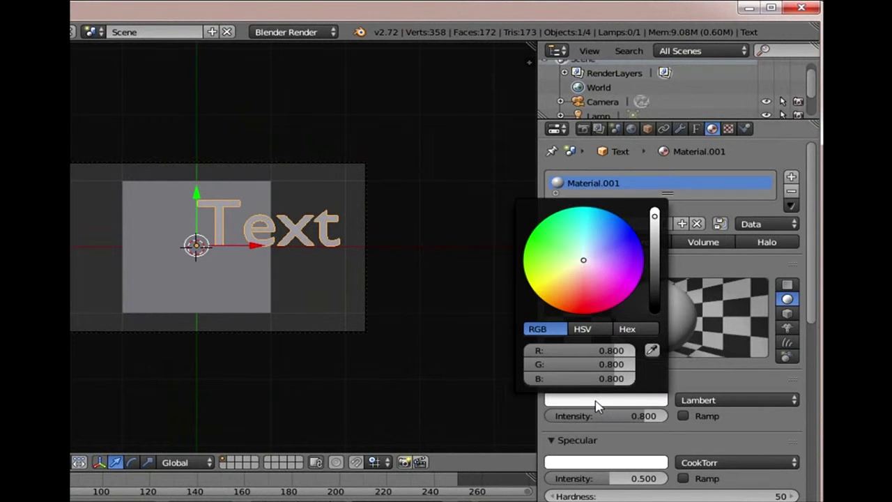
{"action": "left_click_drag", "start_coordinate": [583, 261], "coordinate": [594, 312]}
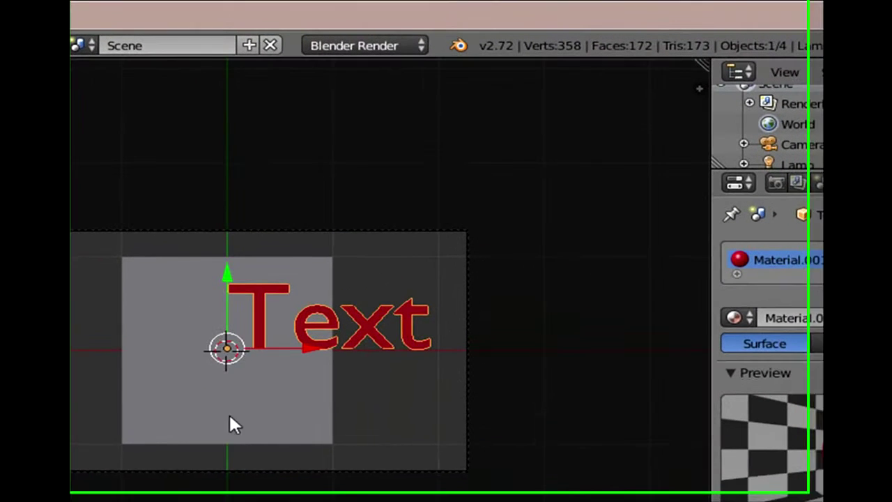
{"action": "right_click", "coordinate": [219, 401]}
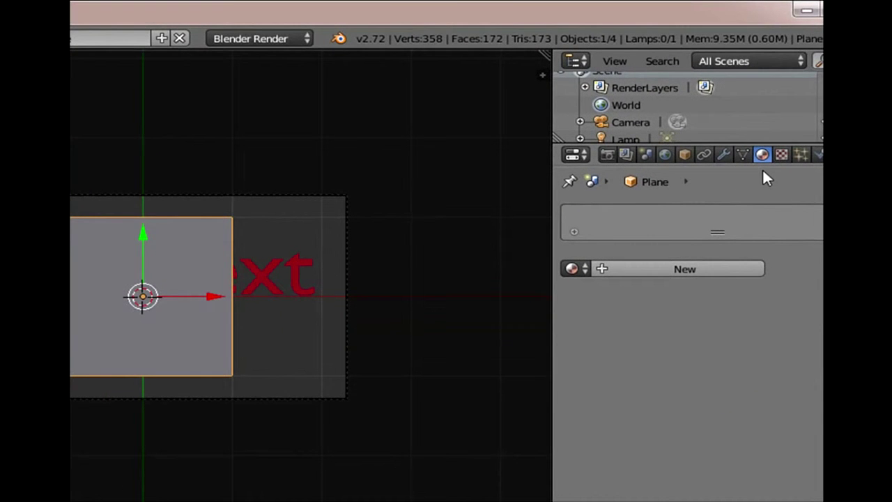
Add a new material, Material.002, to the plane with a green diffuse colour (0.007, 0.800, 0.000)
{"action": "left_click", "coordinate": [714, 267]}
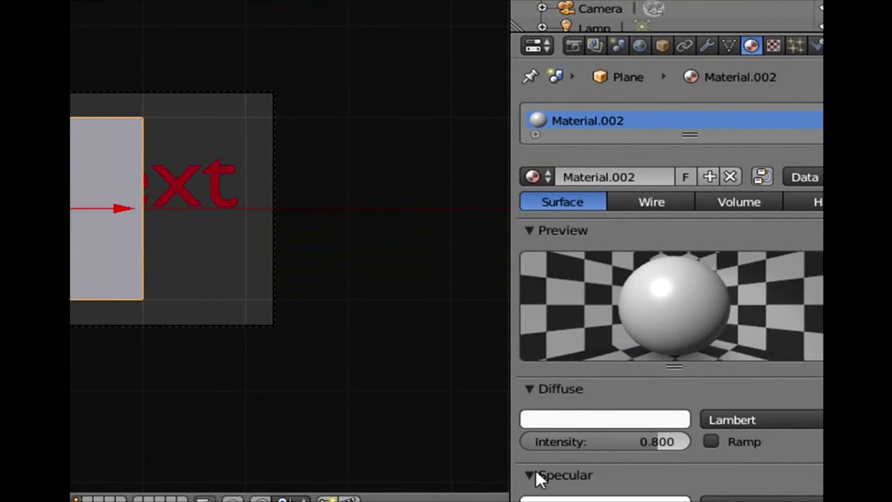
{"action": "left_click", "coordinate": [554, 421]}
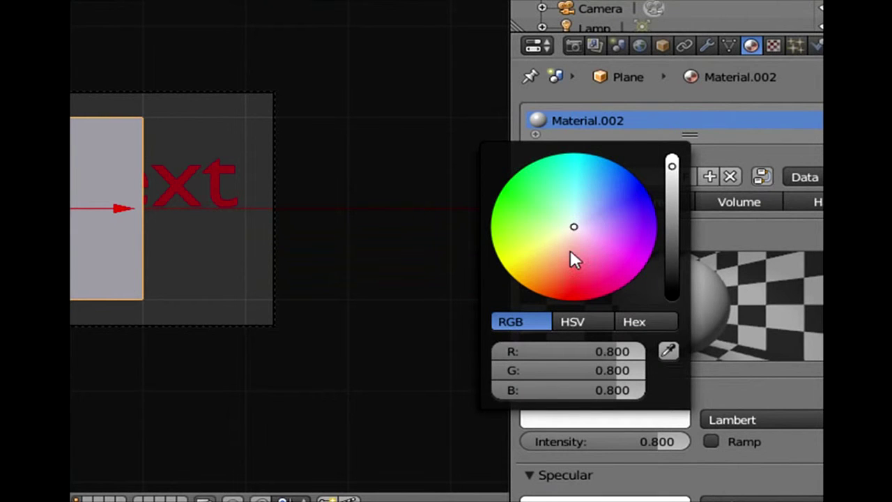
{"action": "left_click_drag", "start_coordinate": [574, 230], "coordinate": [493, 201]}
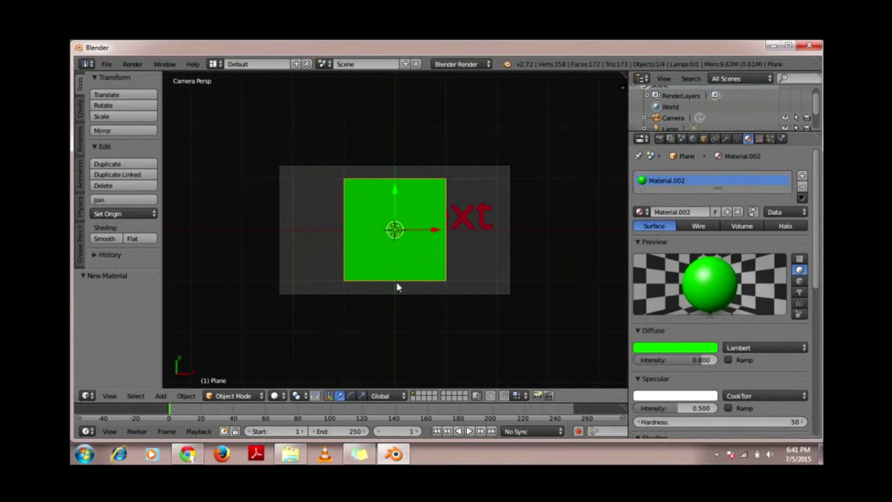
{"action": "scroll", "coordinate": [429, 248], "scroll_direction": "up", "scroll_amount": 2}
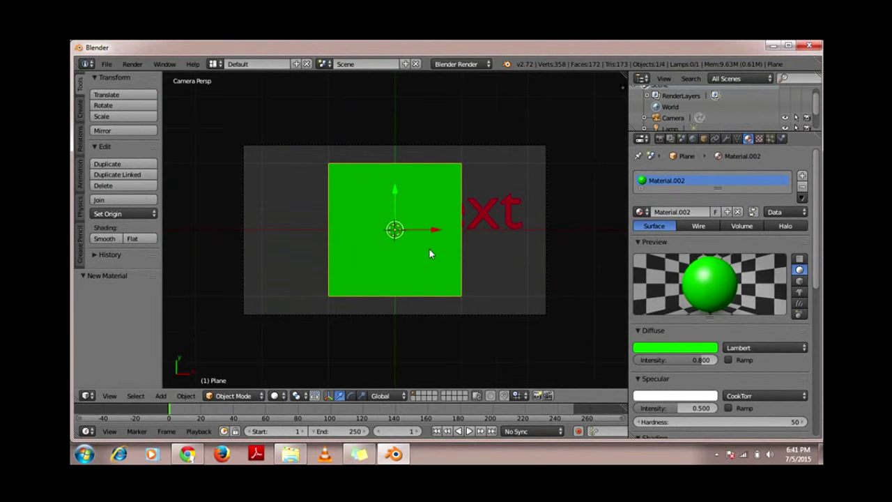
{"action": "right_click", "coordinate": [480, 219]}
{"action": "right_click", "coordinate": [386, 263]}
{"action": "right_click", "coordinate": [478, 217]}
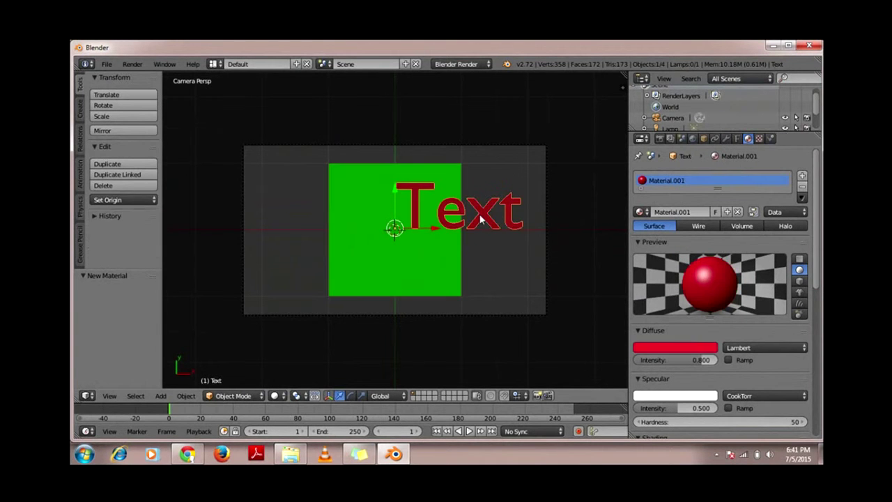
{"action": "right_click", "coordinate": [445, 274]}
{"action": "right_click", "coordinate": [481, 217]}
{"action": "right_click", "coordinate": [438, 273]}
{"action": "right_click", "coordinate": [477, 215]}
{"action": "right_click", "coordinate": [436, 268]}
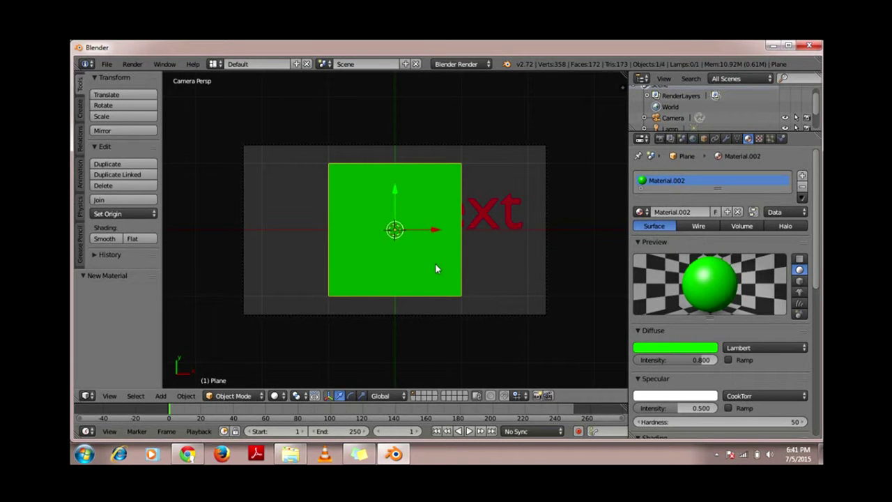
{"action": "right_click", "coordinate": [484, 216]}
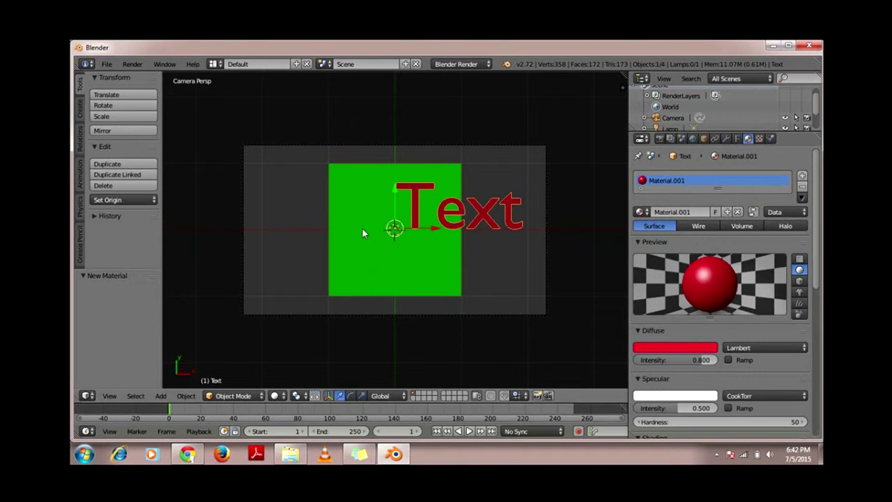
{"action": "right_click", "coordinate": [461, 214]}
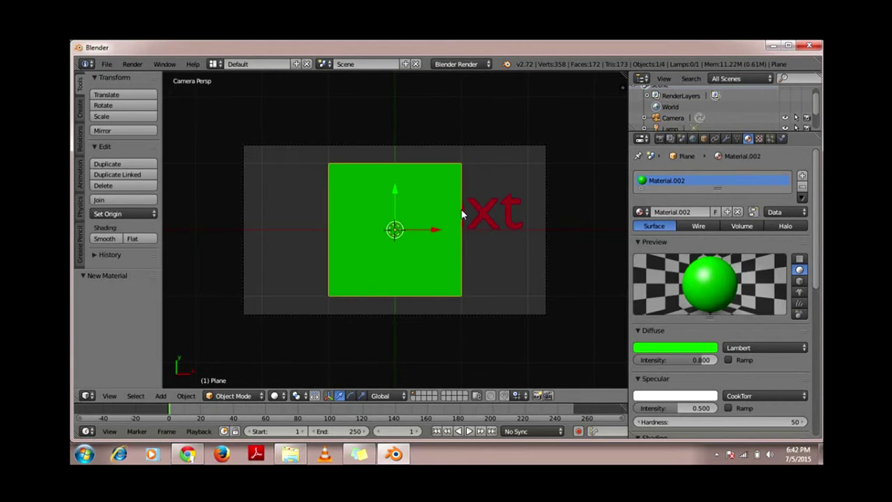
{"action": "right_click", "coordinate": [490, 214]}
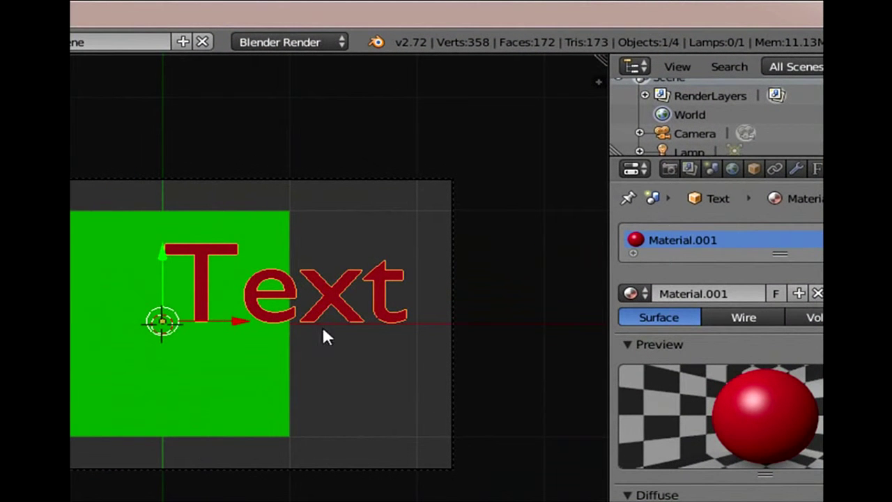
Set the Text object's Location Z to 0.1 in Object properties
{"action": "left_click", "coordinate": [754, 170]}
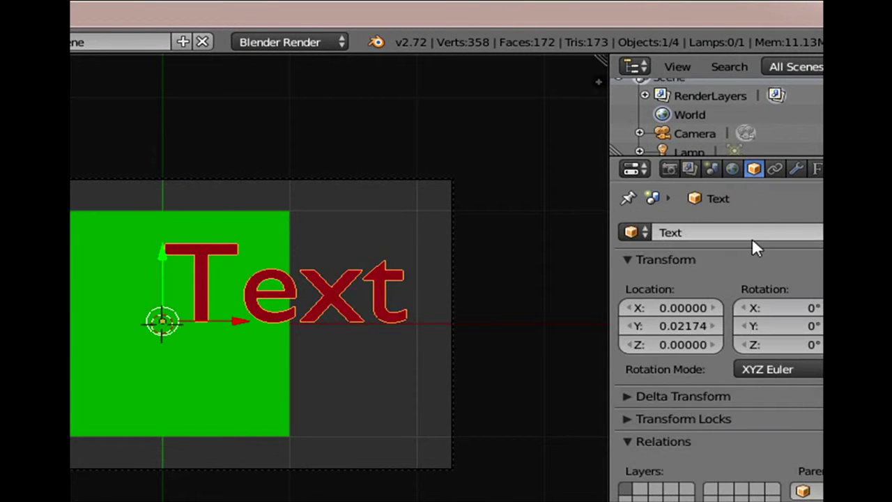
{"action": "left_click", "coordinate": [680, 344]}
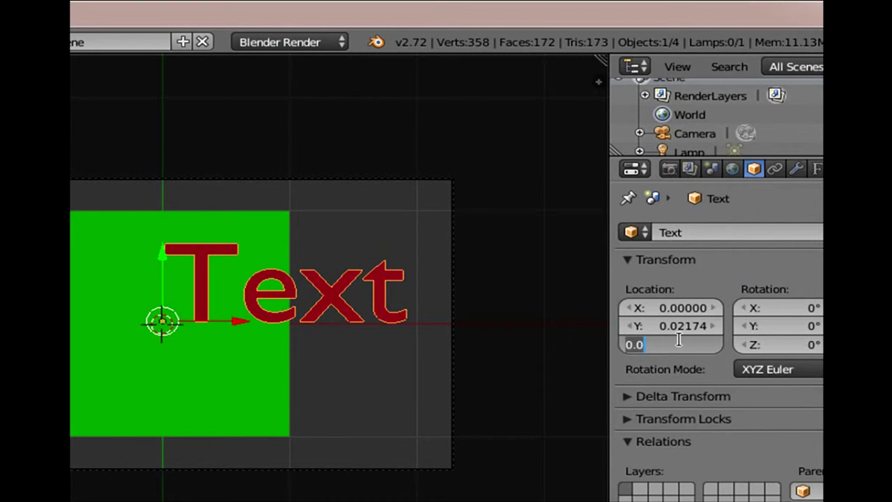
{"action": "type", "text": "0.1"}
{"action": "key", "text": "Return"}
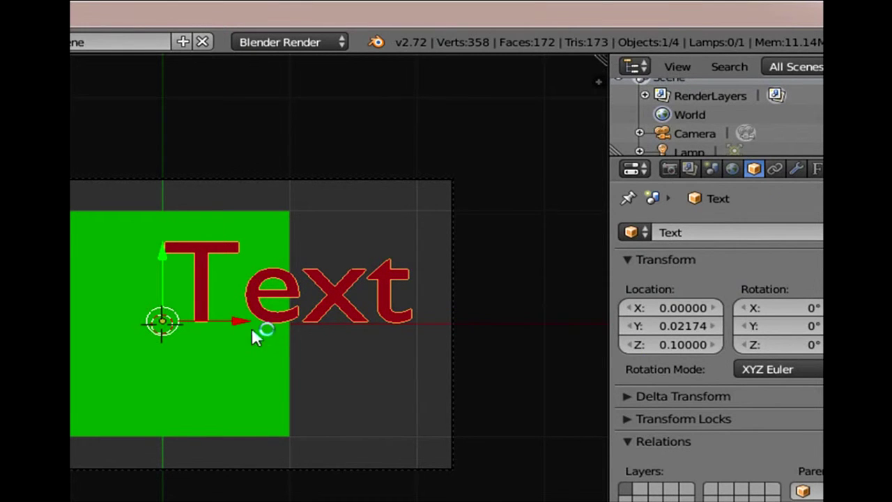
Select the Text object lying on top of the green plane
{"action": "right_click", "coordinate": [236, 366]}
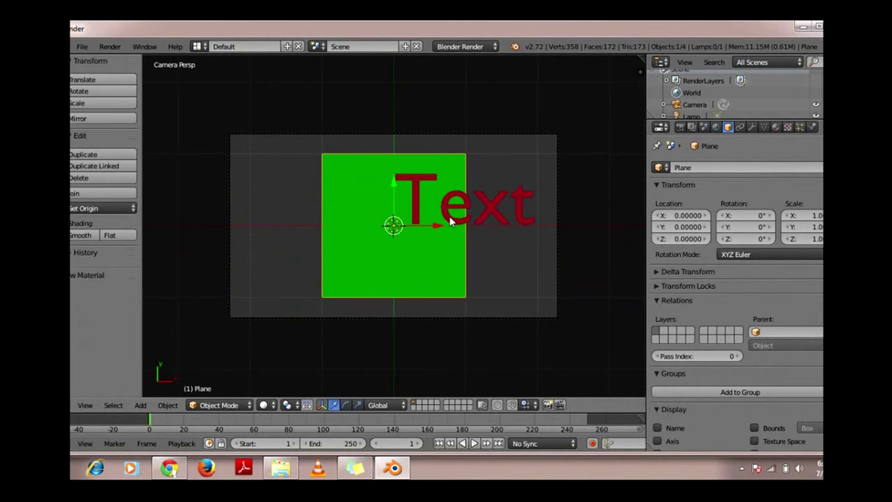
{"action": "right_click", "coordinate": [443, 247]}
{"action": "right_click", "coordinate": [441, 237]}
{"action": "right_click", "coordinate": [444, 217]}
{"action": "right_click", "coordinate": [440, 252]}
{"action": "right_click", "coordinate": [443, 241]}
{"action": "right_click", "coordinate": [445, 223]}
{"action": "right_click", "coordinate": [447, 223]}
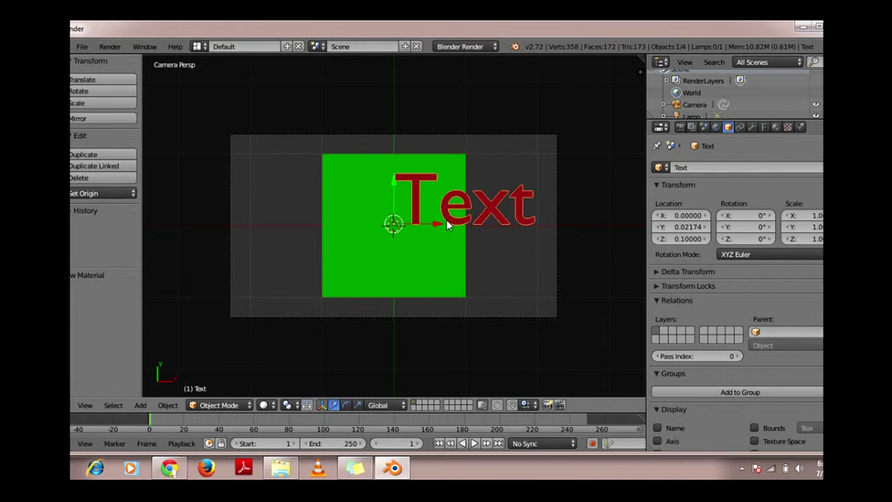
Replace the 3D text's word 'Text' with 'Play' in Edit Mode
{"action": "key", "text": "Tab"}
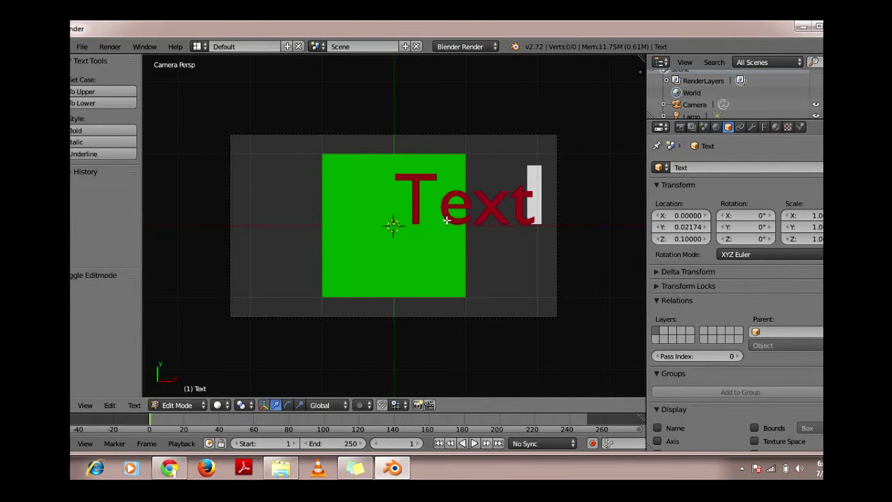
{"action": "key", "text": "BackSpace"}
{"action": "key", "text": "BackSpace"}
{"action": "key", "text": "BackSpace"}
{"action": "key", "text": "BackSpace"}
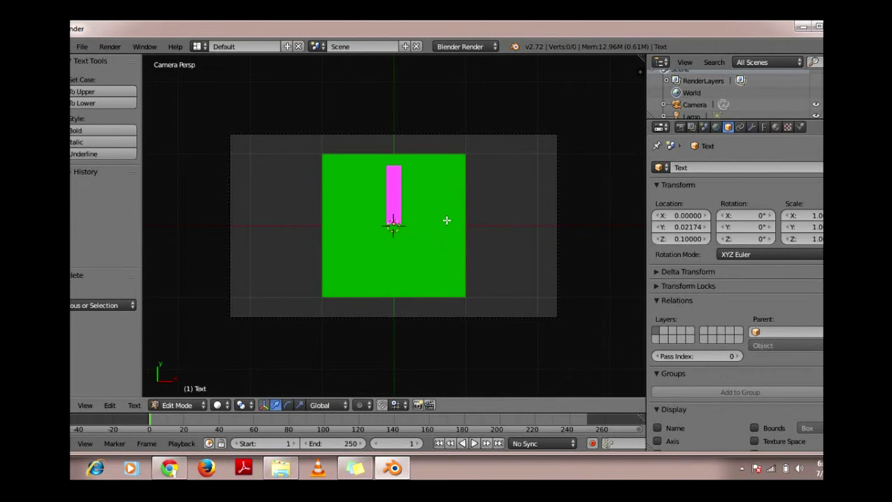
{"action": "type", "text": "Play"}
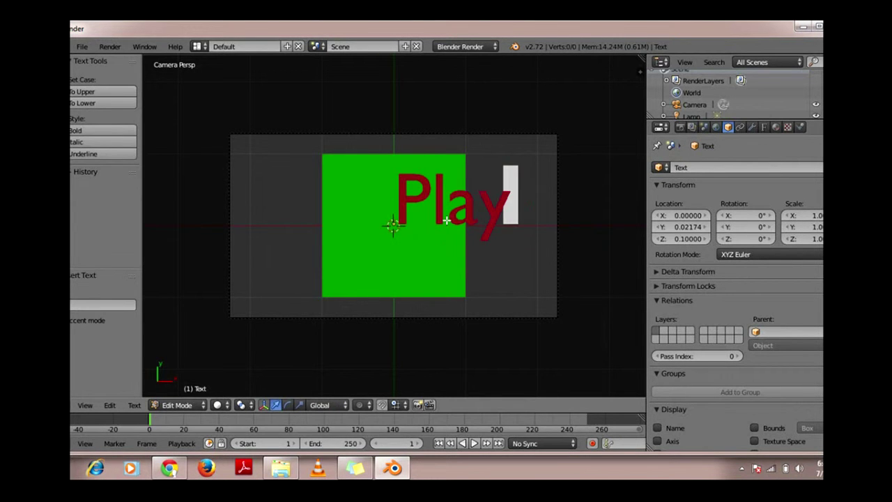
{"action": "key", "text": "Tab"}
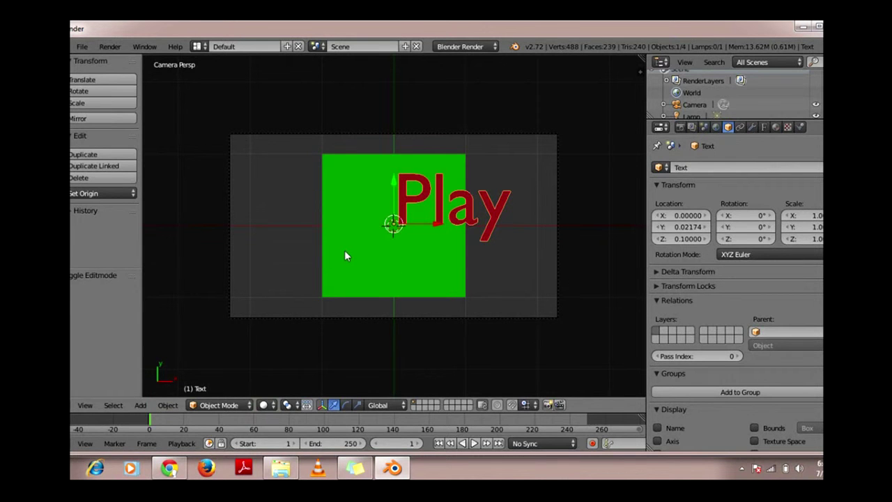
Move the green plane right and up, and flatten it along Y behind the Play text
{"action": "right_click", "coordinate": [340, 180]}
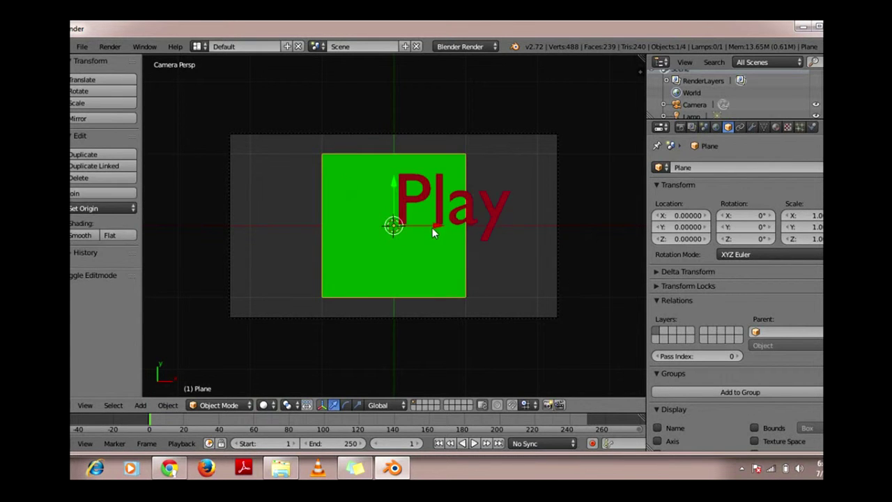
{"action": "left_click_drag", "start_coordinate": [435, 230], "coordinate": [483, 232]}
{"action": "left_click_drag", "start_coordinate": [454, 184], "coordinate": [453, 175]}
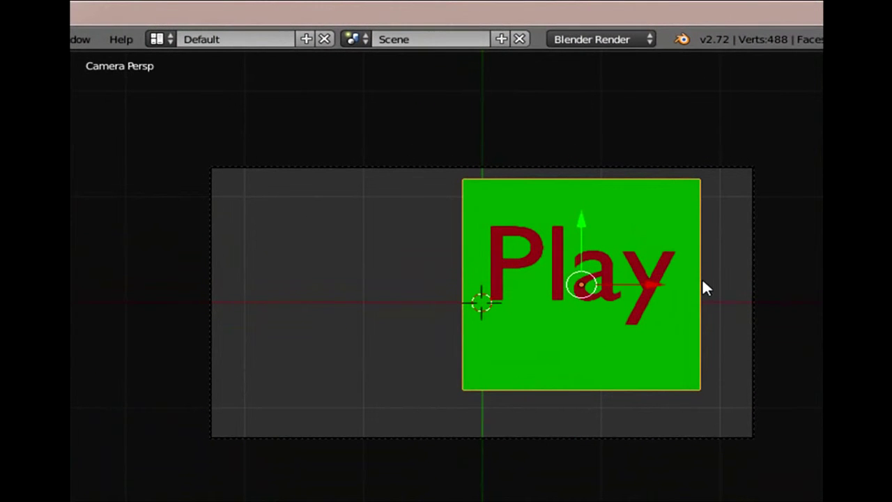
{"action": "key", "text": "s"}
{"action": "key", "text": "y"}
{"action": "left_click", "coordinate": [627, 276]}
{"action": "left_click_drag", "start_coordinate": [586, 230], "coordinate": [583, 210]}
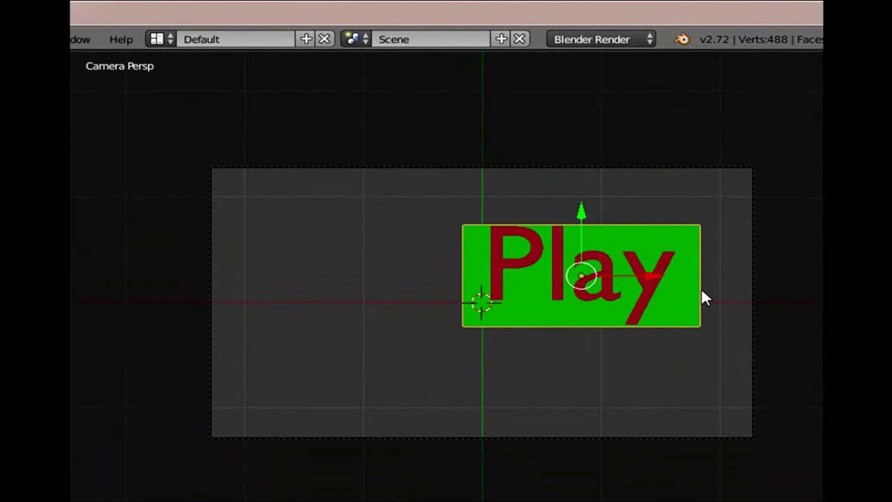
Scale the plane along X to frame the text and set its origin to the 3D cursor
{"action": "key", "text": "s"}
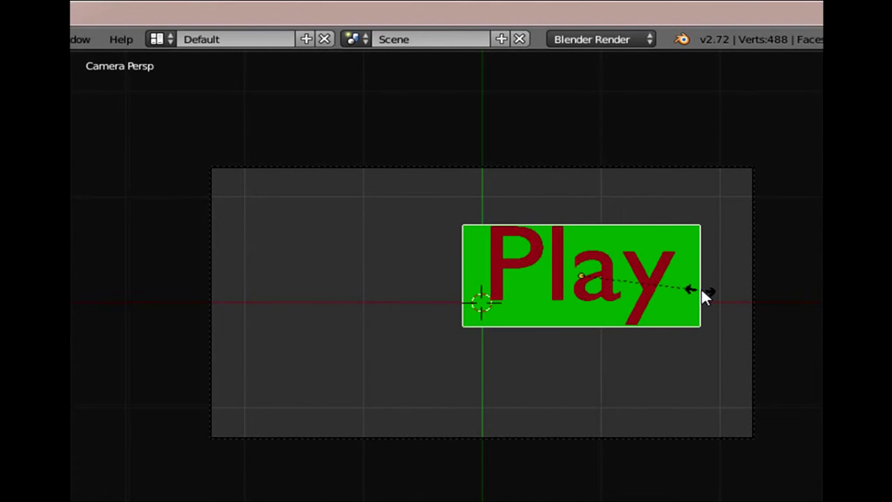
{"action": "key", "text": "x"}
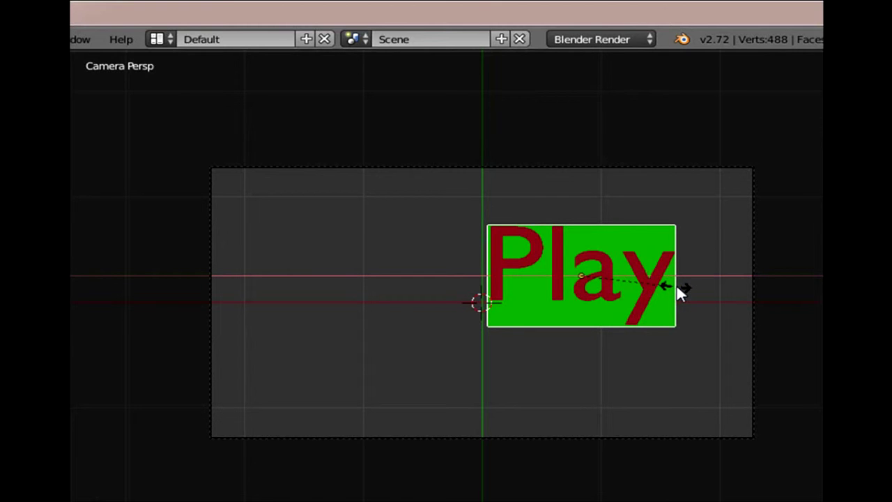
{"action": "left_click", "coordinate": [679, 293]}
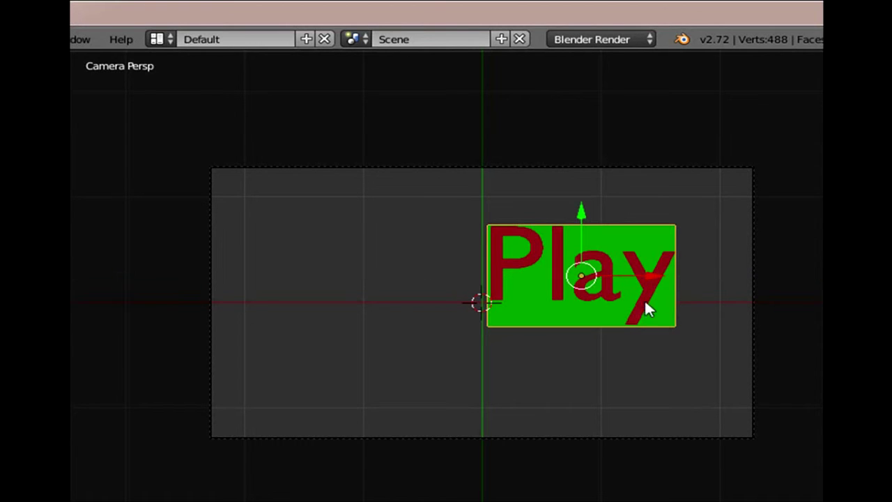
{"action": "key", "text": "ctrl+shift+alt+c"}
{"action": "left_click", "coordinate": [611, 288]}
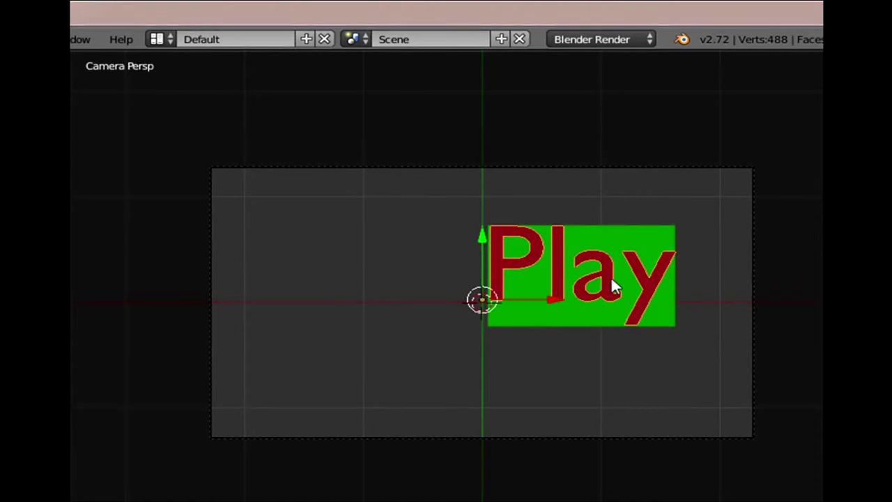
Parent the Play text to the green plane using Object (Keep Transform)
{"action": "right_click", "coordinate": [647, 233]}
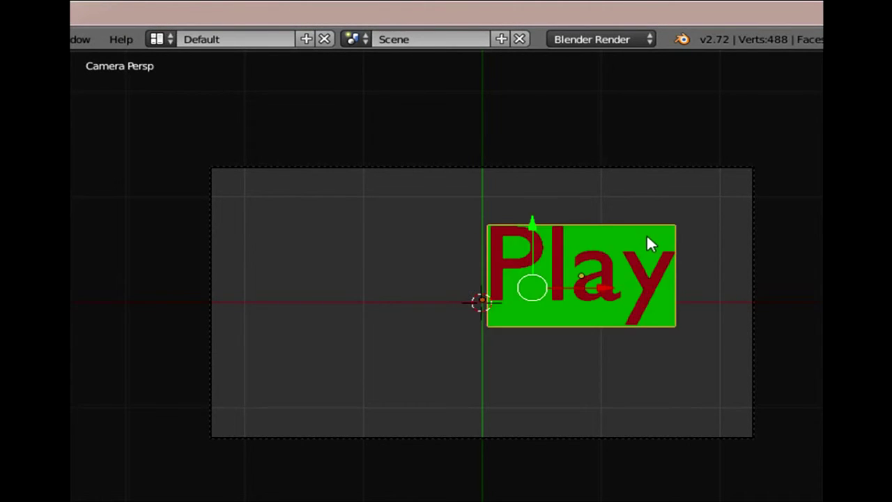
{"action": "key", "text": "ctrl+p"}
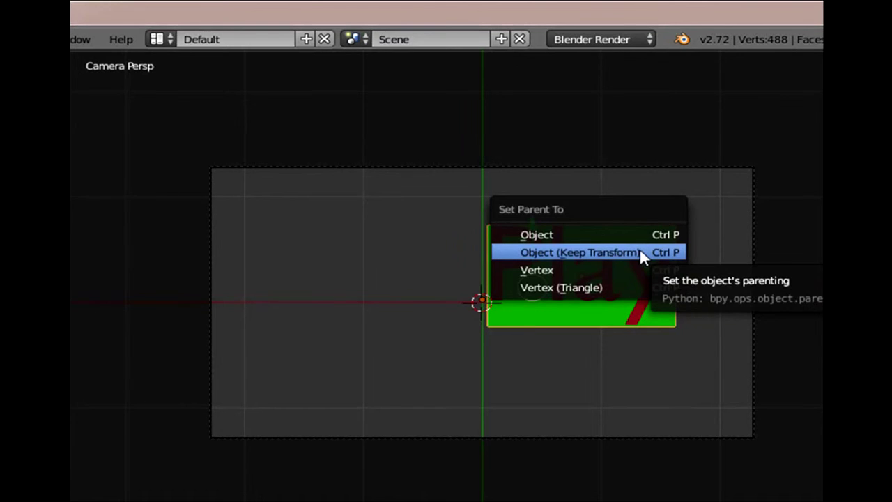
{"action": "left_click", "coordinate": [642, 253]}
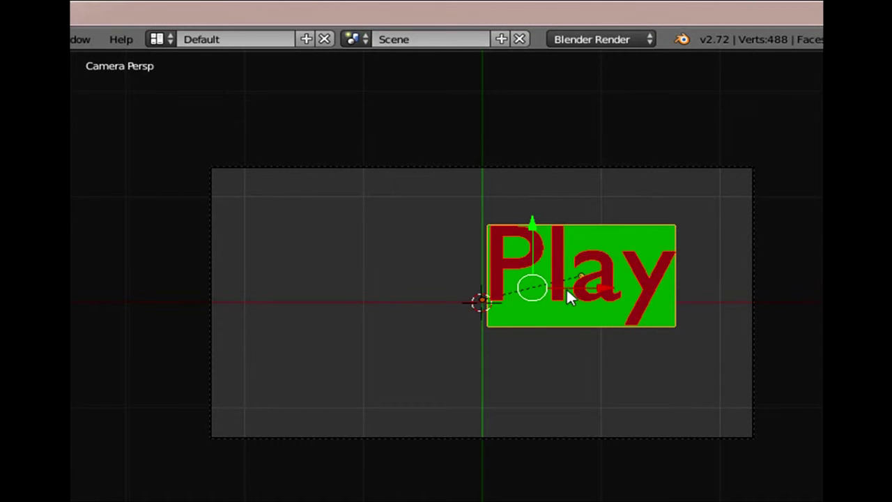
Move the green plane left along the X axis, then select the Play text
{"action": "right_click", "coordinate": [591, 238]}
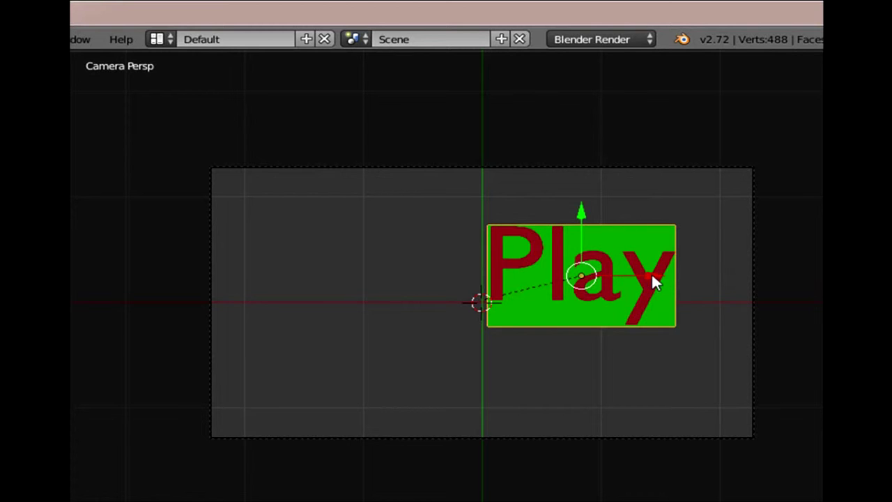
{"action": "key", "text": "g"}
{"action": "key", "text": "x"}
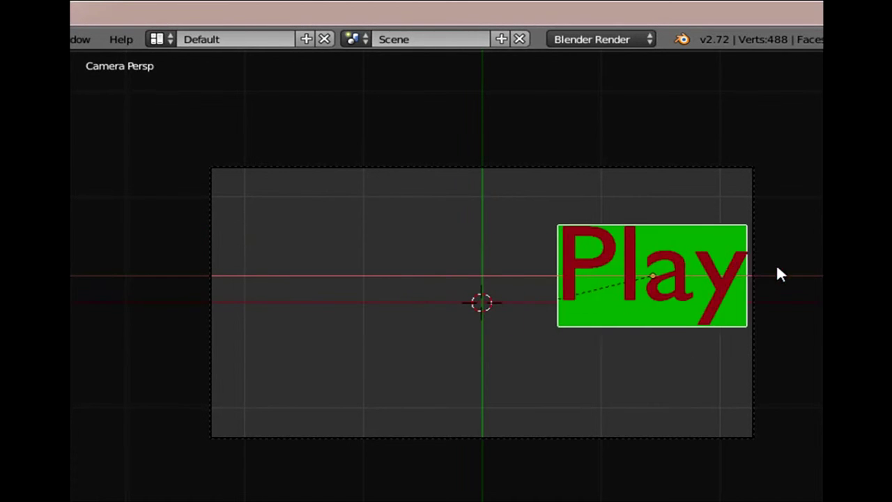
{"action": "left_click", "coordinate": [417, 270]}
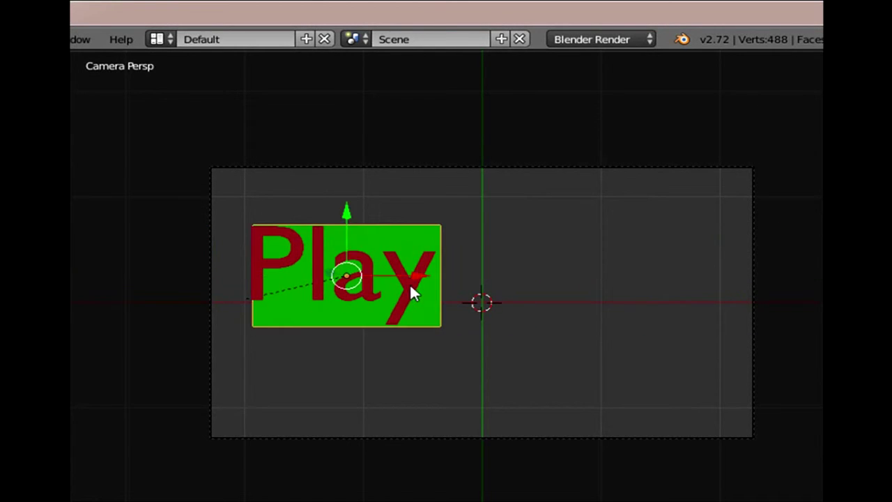
{"action": "right_click", "coordinate": [410, 287]}
Move the Play text along X, then undo the move and cancel a resize
{"action": "key", "text": "g"}
{"action": "key", "text": "x"}
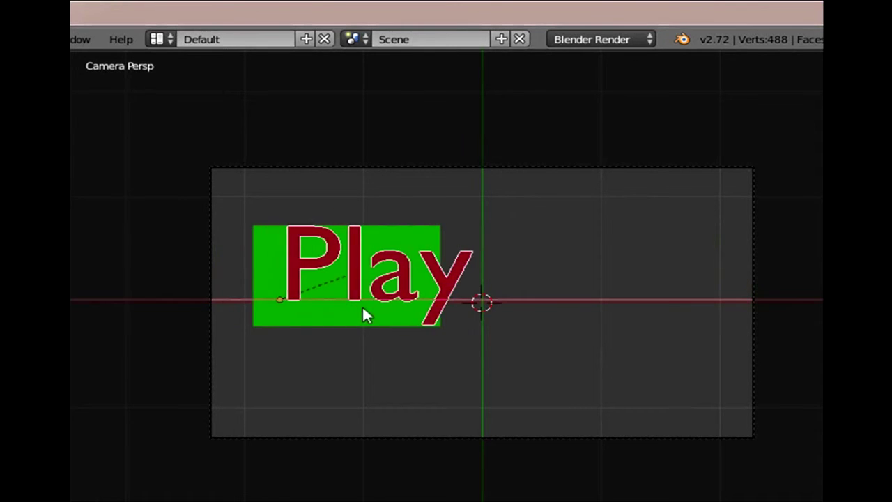
{"action": "left_click", "coordinate": [611, 319]}
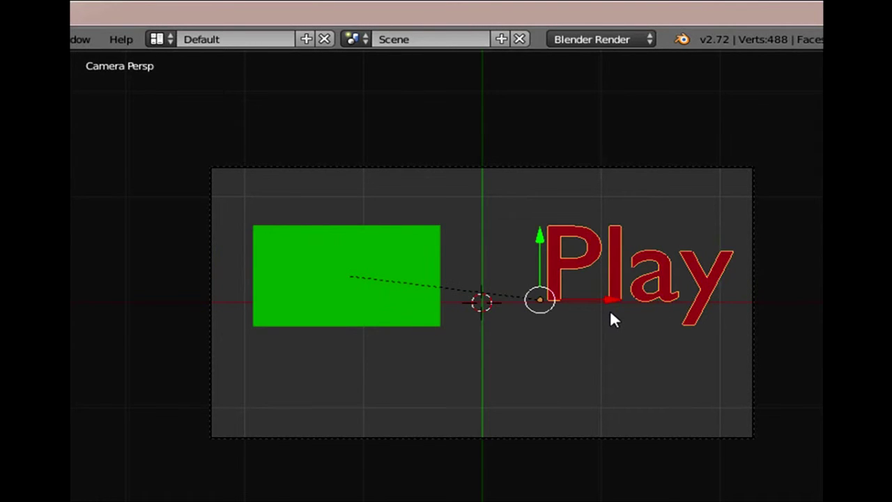
{"action": "key", "text": "ctrl+z"}
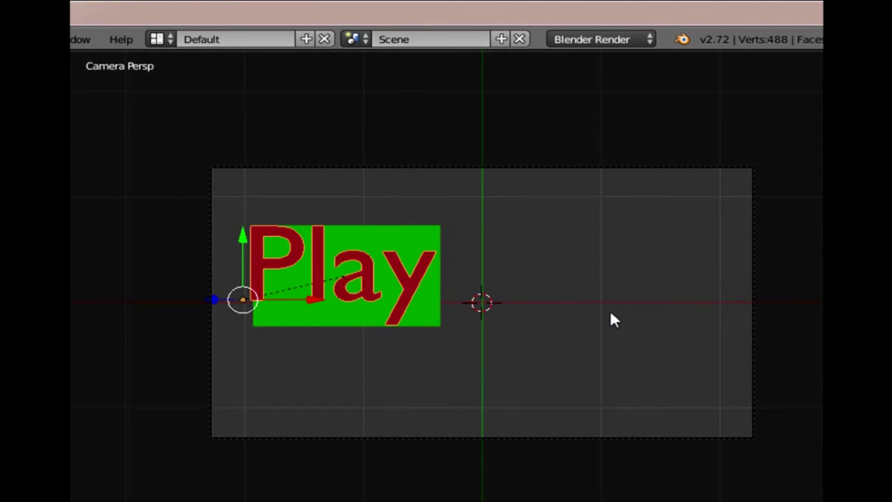
{"action": "key", "text": "s"}
{"action": "right_click", "coordinate": [487, 310]}
Scale the green plane to 0.541 and move it to the camera frame's upper left
{"action": "right_click", "coordinate": [420, 233]}
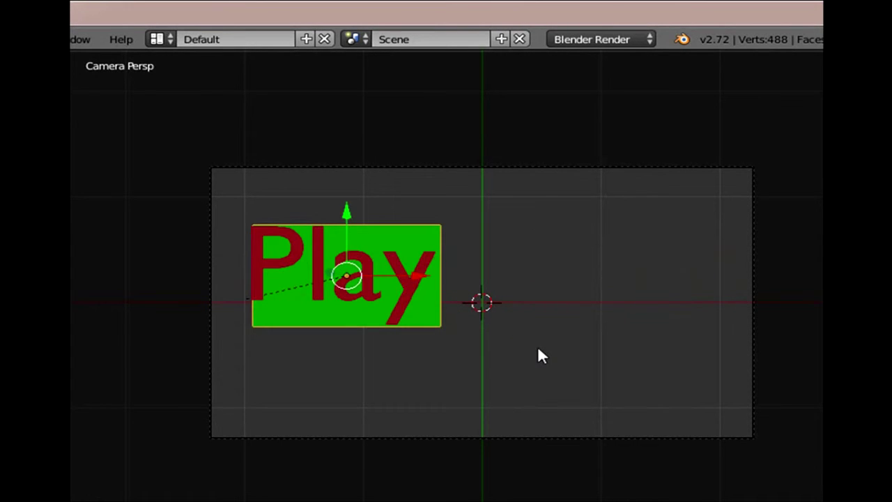
{"action": "key", "text": "s"}
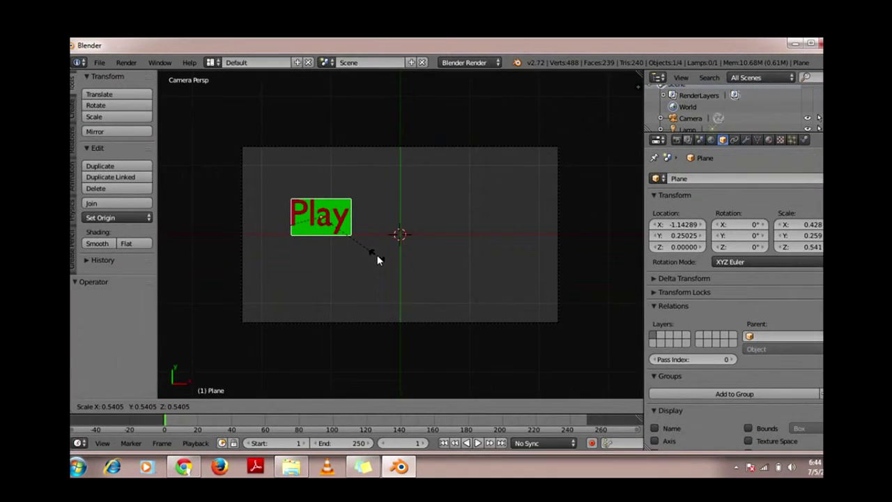
{"action": "left_click", "coordinate": [377, 260]}
{"action": "left_click_drag", "start_coordinate": [318, 176], "coordinate": [329, 137]}
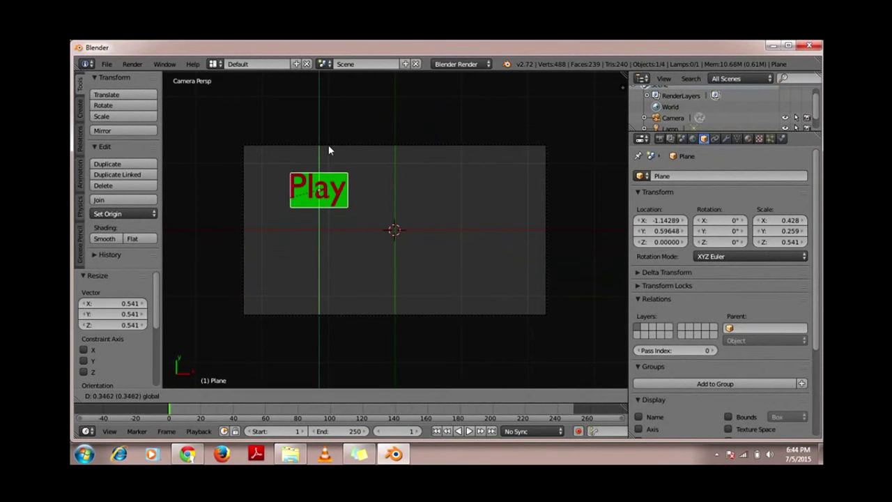
{"action": "left_click_drag", "start_coordinate": [360, 184], "coordinate": [326, 189]}
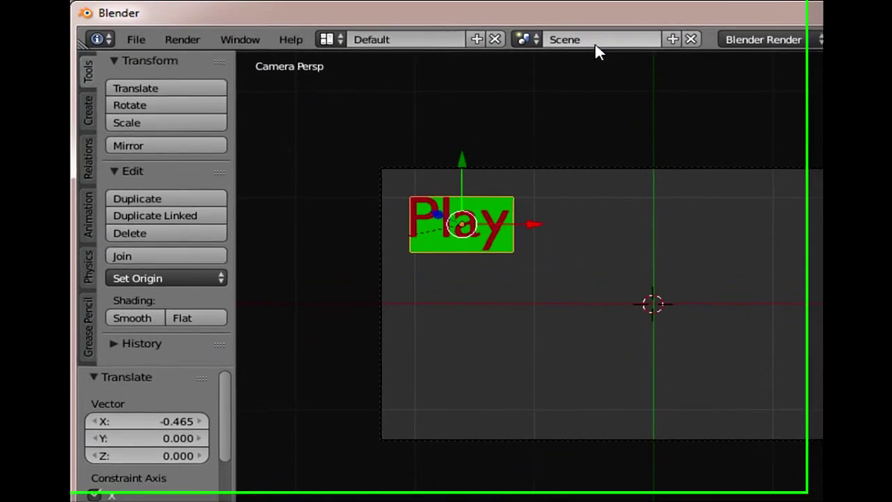
Rename the current scene to 'menu utama'
{"action": "left_click", "coordinate": [524, 34]}
{"action": "type", "text": "menu utama"}
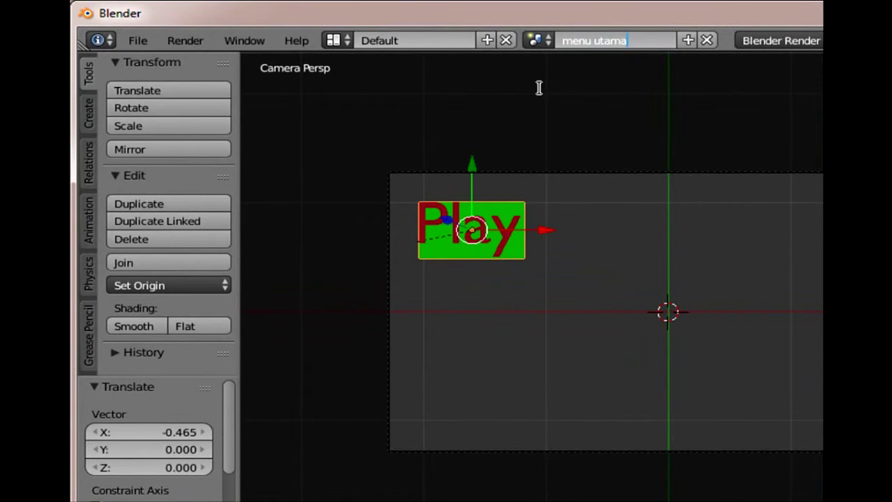
{"action": "key", "text": "Return"}
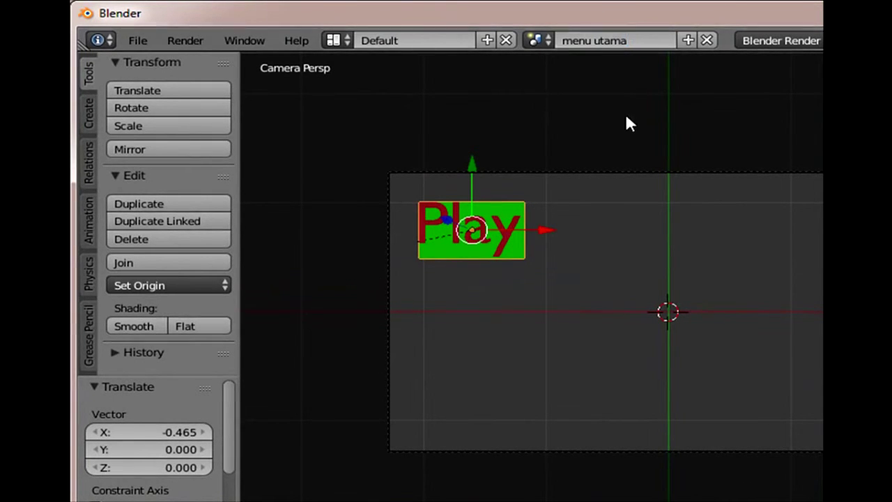
Create a new empty scene and name it 'game'
{"action": "left_click", "coordinate": [688, 40]}
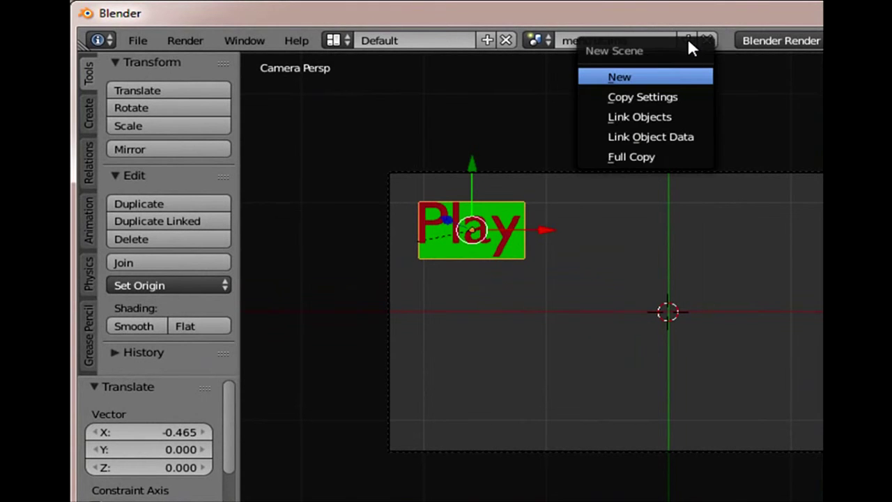
{"action": "left_click", "coordinate": [675, 78]}
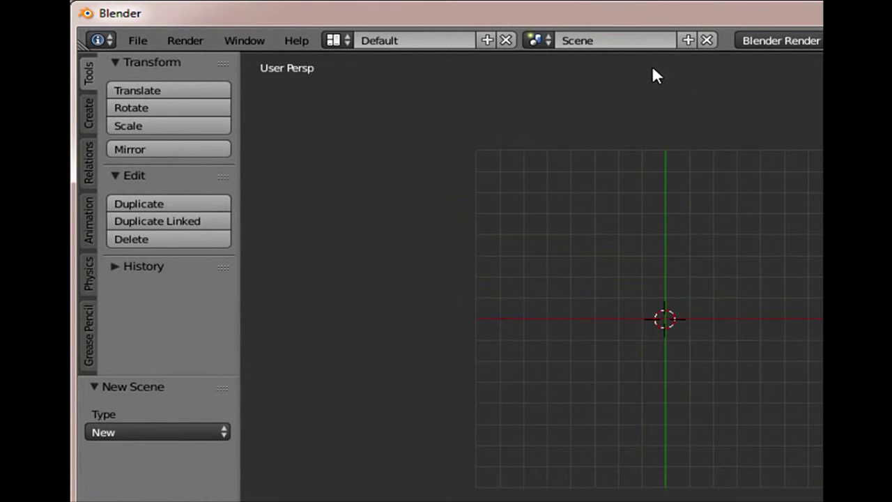
{"action": "left_click", "coordinate": [639, 42]}
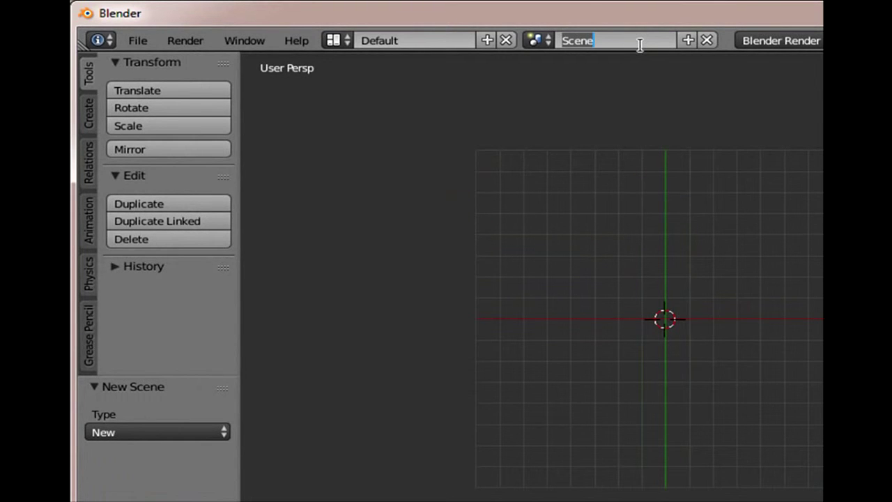
{"action": "type", "text": "gma"}
{"action": "key", "text": "BackSpace"}
{"action": "key", "text": "BackSpace"}
{"action": "key", "text": "BackSpace"}
{"action": "type", "text": "game"}
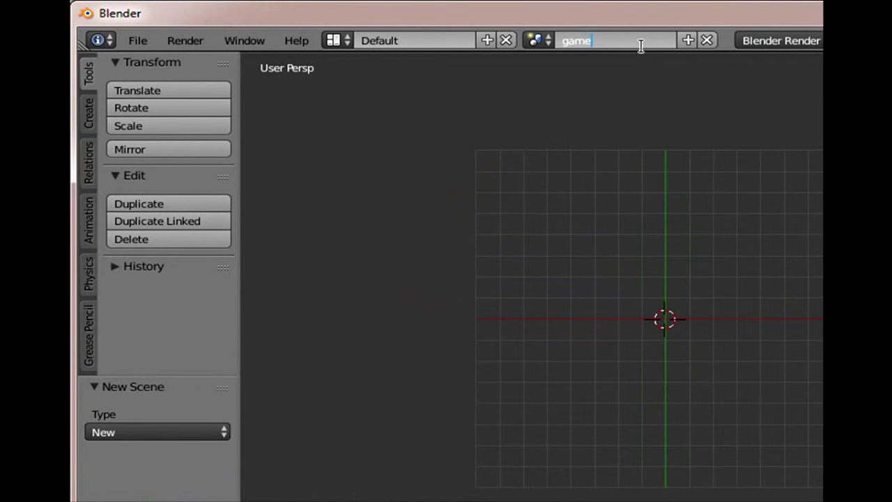
{"action": "key", "text": "Return"}
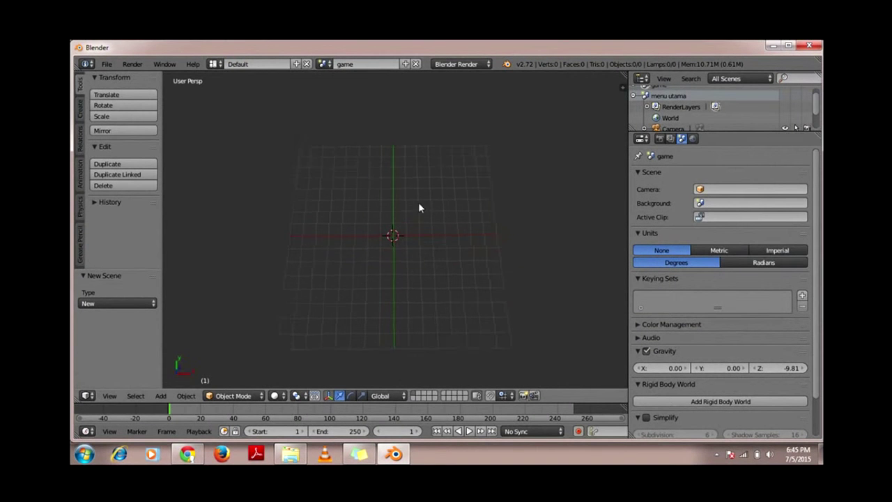
Add a plane and scale it up to about 8.667
{"action": "middle_click_drag", "start_coordinate": [470, 221], "coordinate": [398, 206]}
{"action": "left_click", "coordinate": [161, 395]}
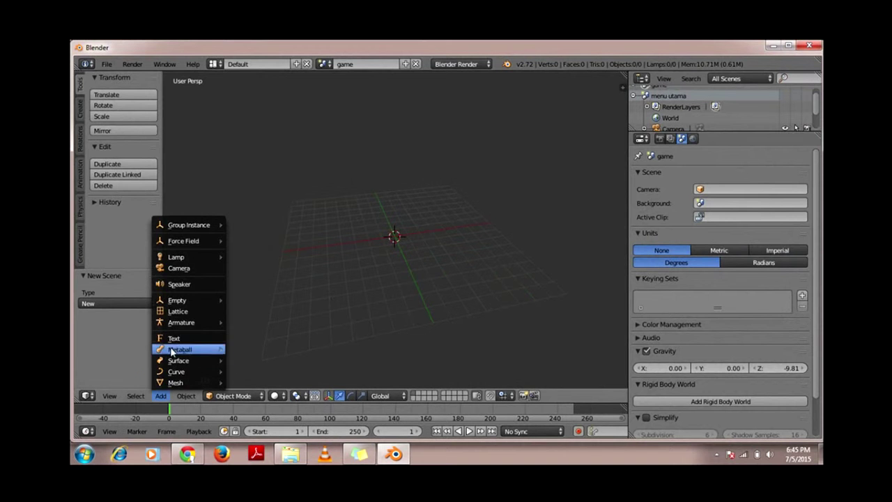
{"action": "mouse_move", "coordinate": [174, 383]}
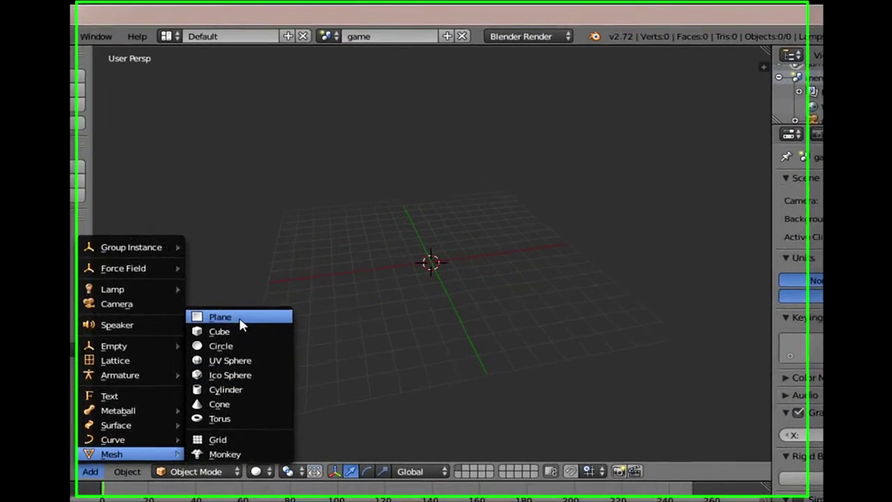
{"action": "left_click", "coordinate": [275, 278]}
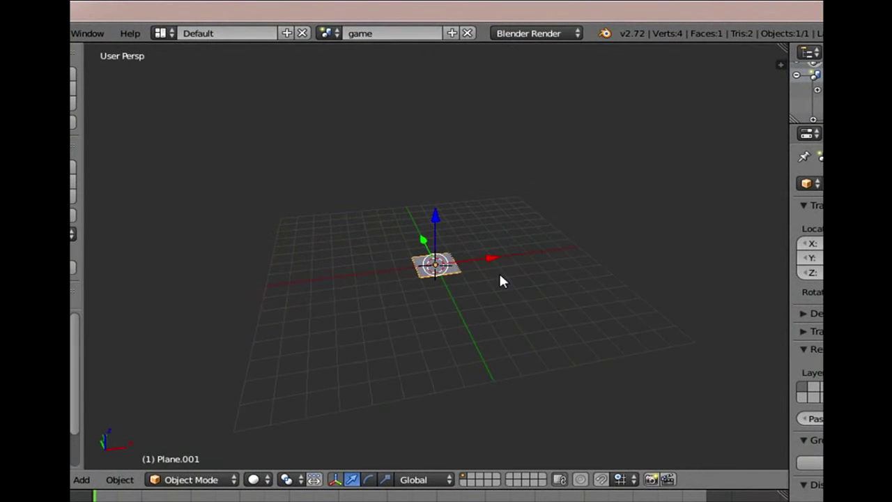
{"action": "key", "text": "s"}
{"action": "left_click", "coordinate": [245, 452]}
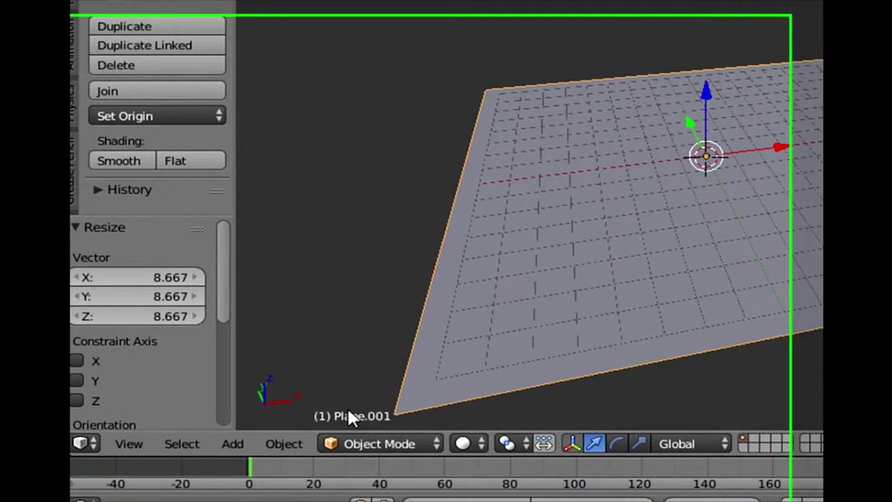
Add a UV sphere and raise it to Z 1.82696 above the plane
{"action": "left_click", "coordinate": [236, 443]}
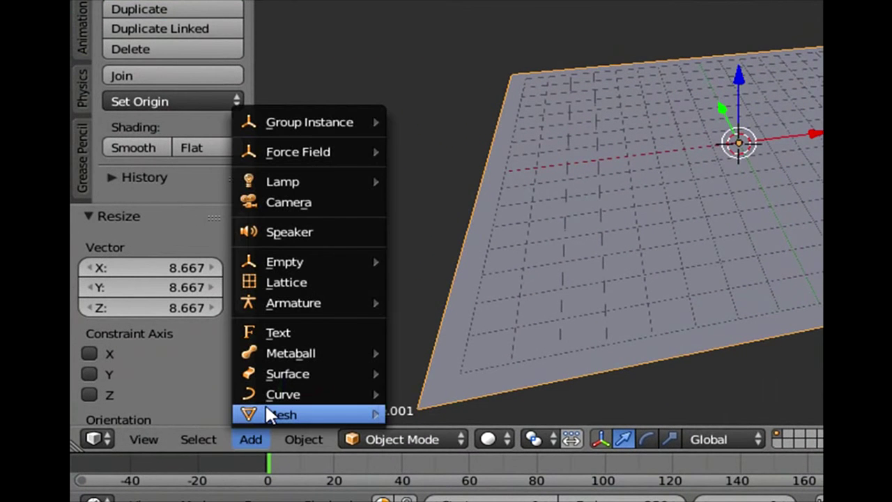
{"action": "mouse_move", "coordinate": [267, 411]}
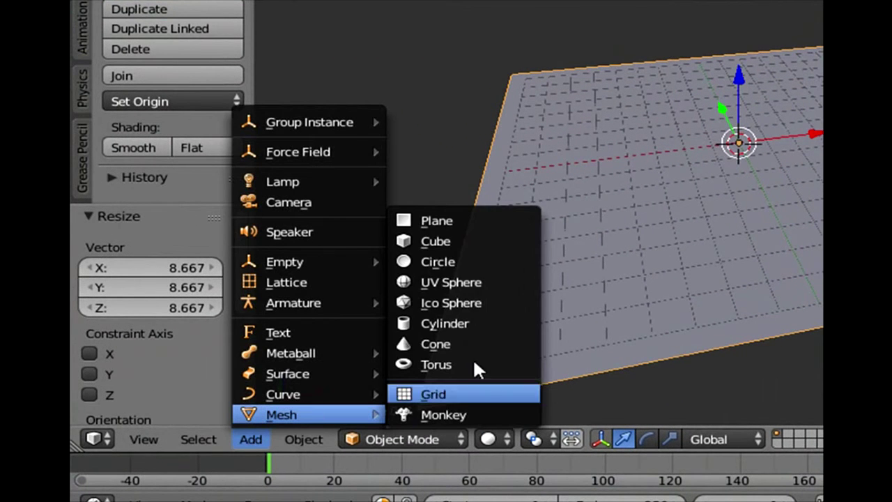
{"action": "left_click", "coordinate": [453, 285]}
{"action": "left_click_drag", "start_coordinate": [743, 68], "coordinate": [746, 42]}
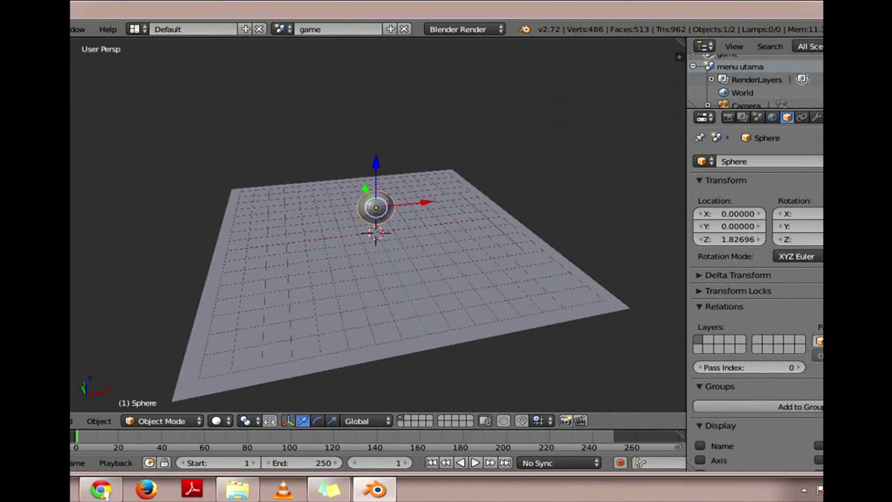
Add a new material, Material.003, to the sphere with a blue diffuse colour (0.000, 0.044, 0.800)
{"action": "left_click", "coordinate": [845, 116]}
{"action": "left_click", "coordinate": [808, 209]}
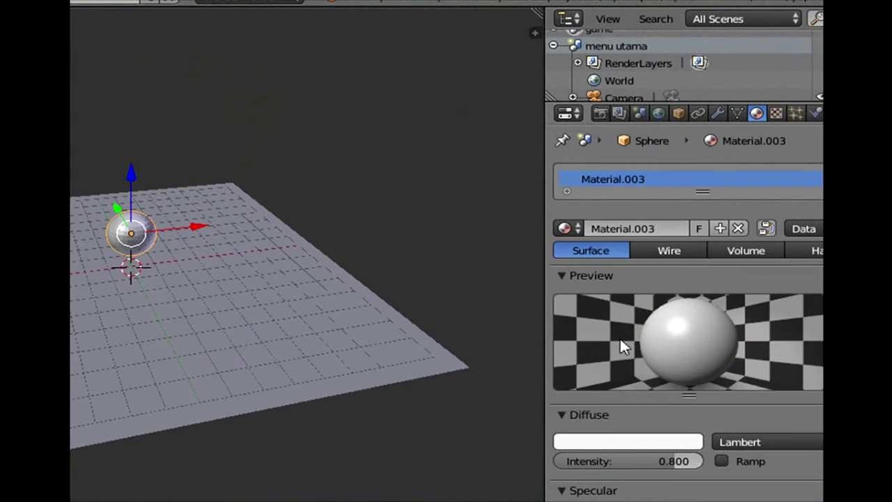
{"action": "left_click", "coordinate": [599, 442]}
{"action": "left_click", "coordinate": [653, 226]}
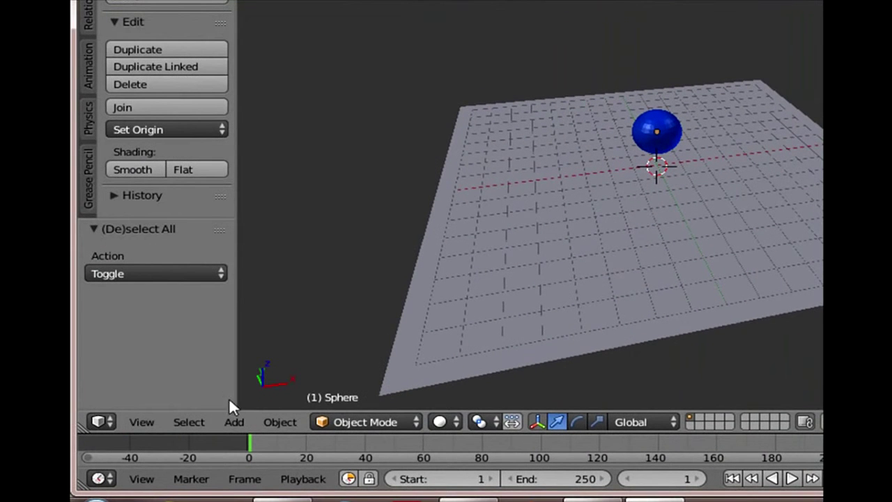
Add a camera and move it straight up along Z above the sphere
{"action": "left_click", "coordinate": [237, 419]}
{"action": "mouse_move", "coordinate": [248, 305]}
{"action": "left_click", "coordinate": [268, 218]}
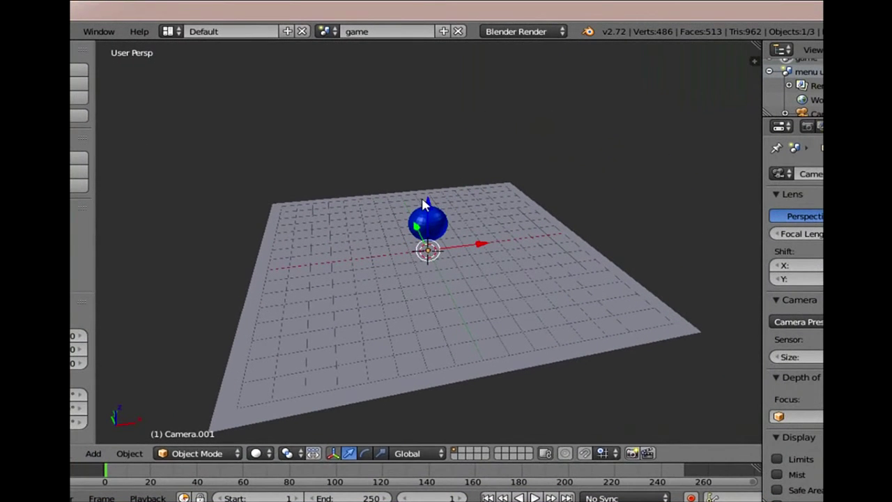
{"action": "key", "text": "g"}
{"action": "key", "text": "z"}
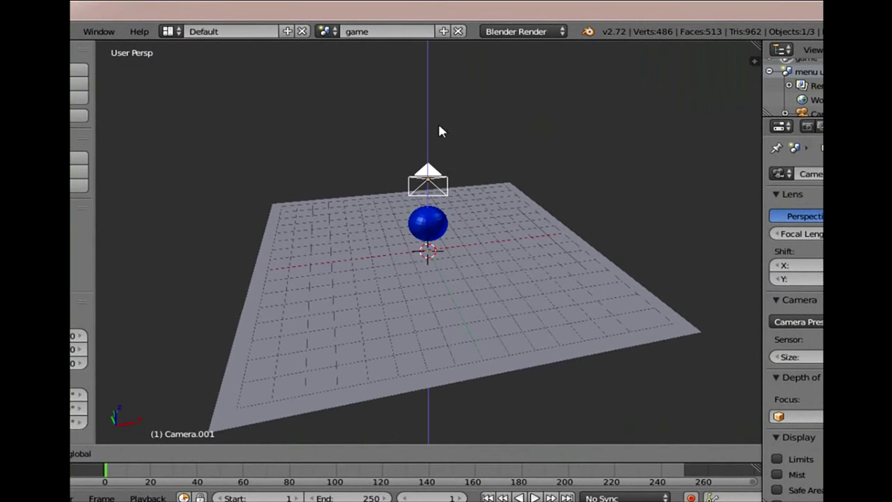
{"action": "left_click", "coordinate": [455, 74]}
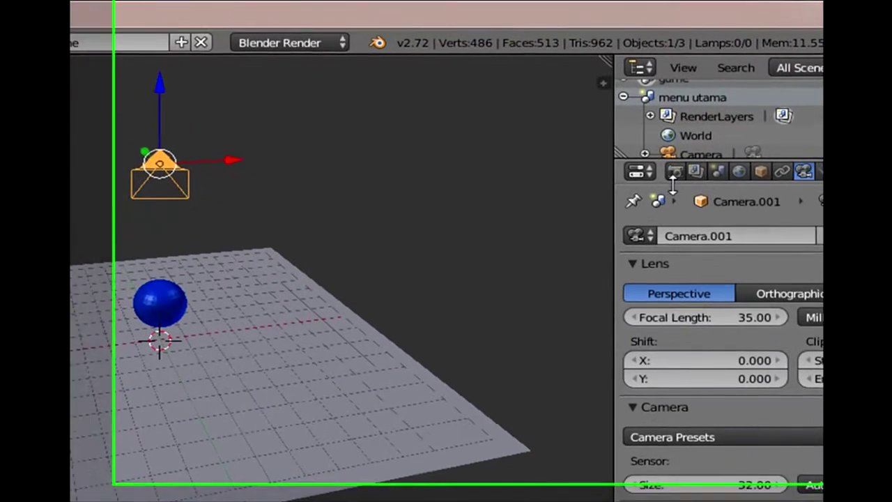
Set the camera's X and Z rotation to 0 and its Location Z to 5
{"action": "left_click", "coordinate": [743, 179]}
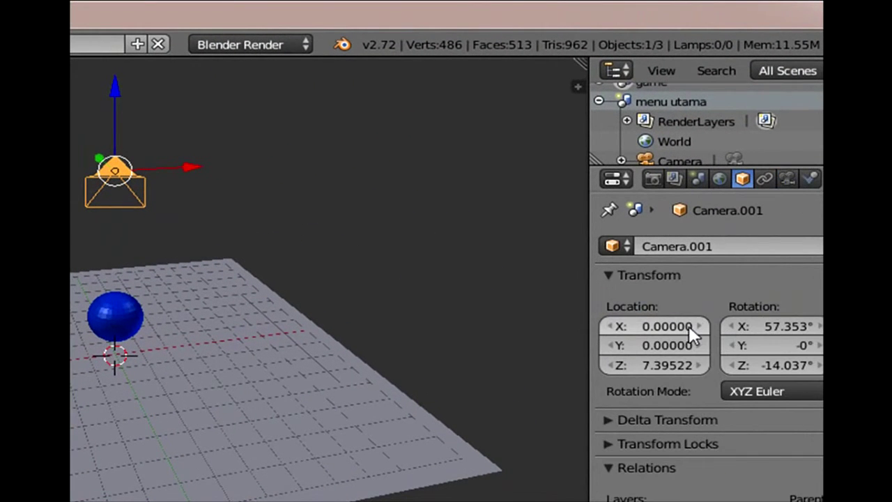
{"action": "left_click", "coordinate": [770, 326]}
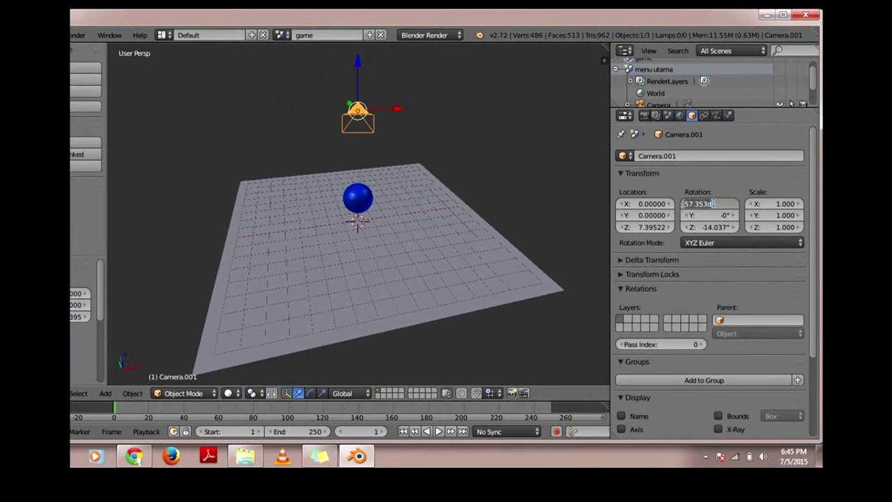
{"action": "type", "text": "0"}
{"action": "key", "text": "Tab"}
{"action": "key", "text": "Tab"}
{"action": "type", "text": "0"}
{"action": "key", "text": "Return"}
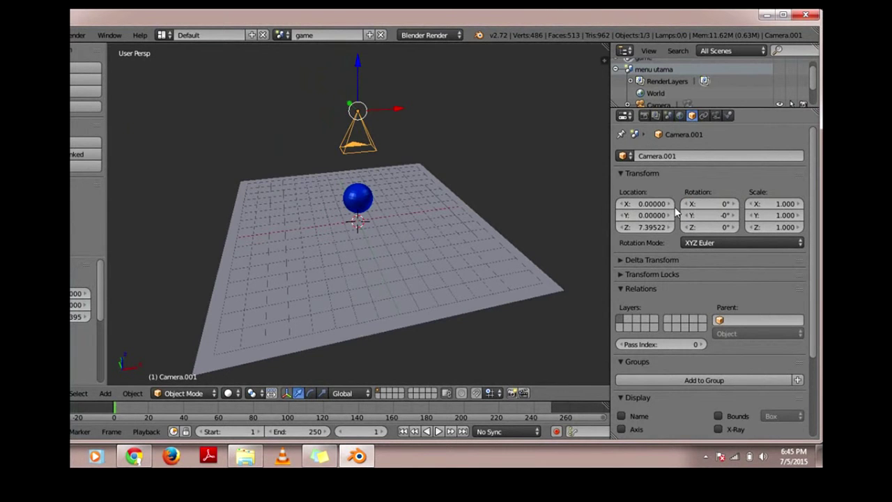
{"action": "left_click", "coordinate": [659, 226]}
{"action": "type", "text": "5"}
{"action": "key", "text": "Return"}
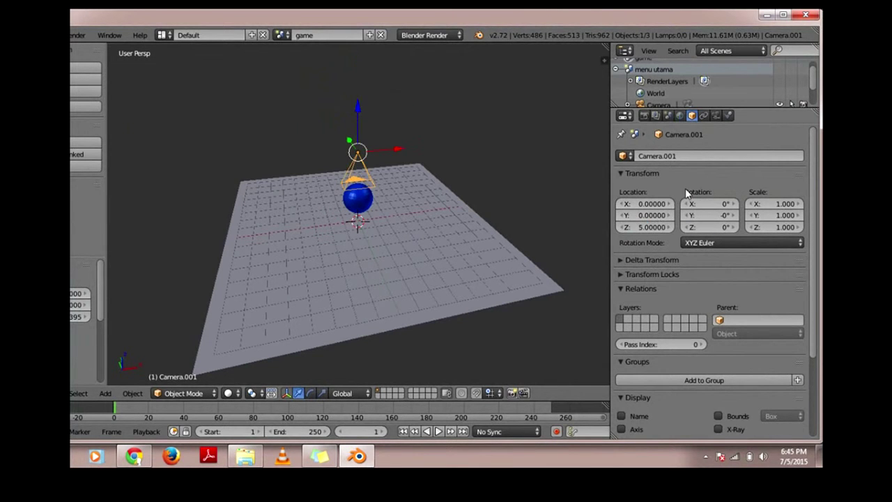
Check the camera view, then raise the camera higher to Z 10.4278
{"action": "left_click", "coordinate": [70, 393]}
{"action": "left_click", "coordinate": [118, 349]}
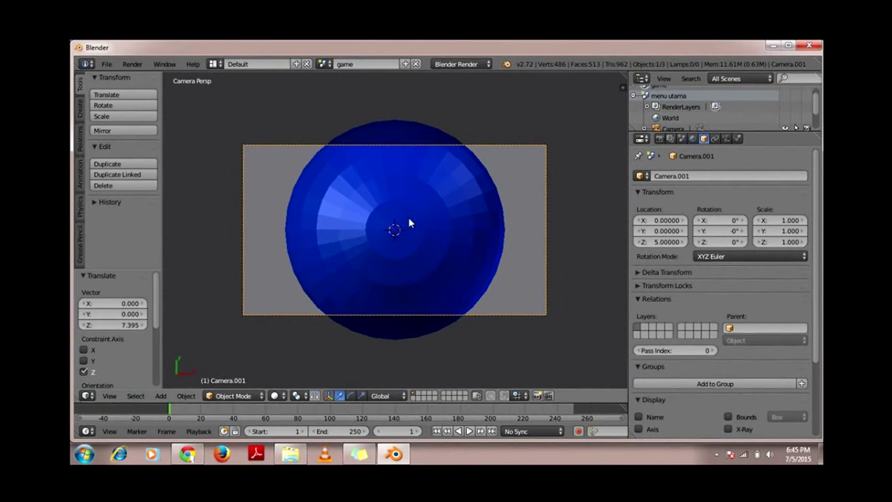
{"action": "middle_click_drag", "start_coordinate": [391, 291], "coordinate": [435, 225]}
{"action": "scroll", "coordinate": [434, 225], "scroll_direction": "down", "scroll_amount": 6}
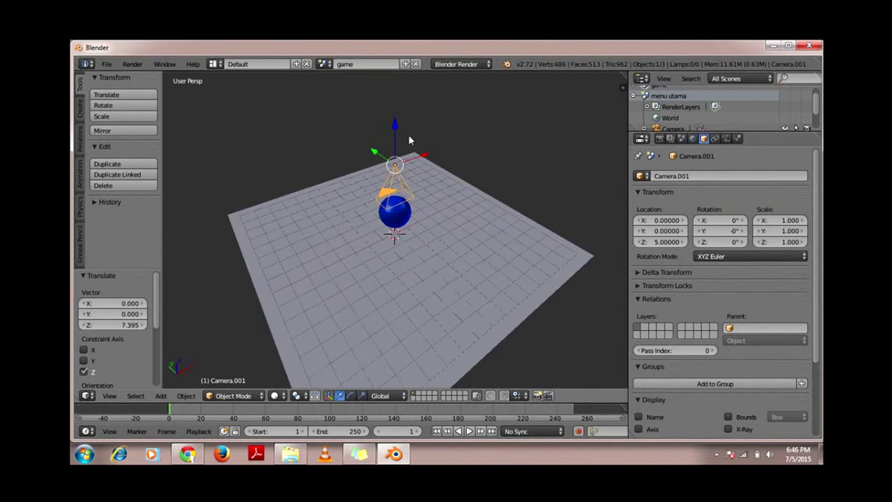
{"action": "left_click_drag", "start_coordinate": [398, 129], "coordinate": [403, 313]}
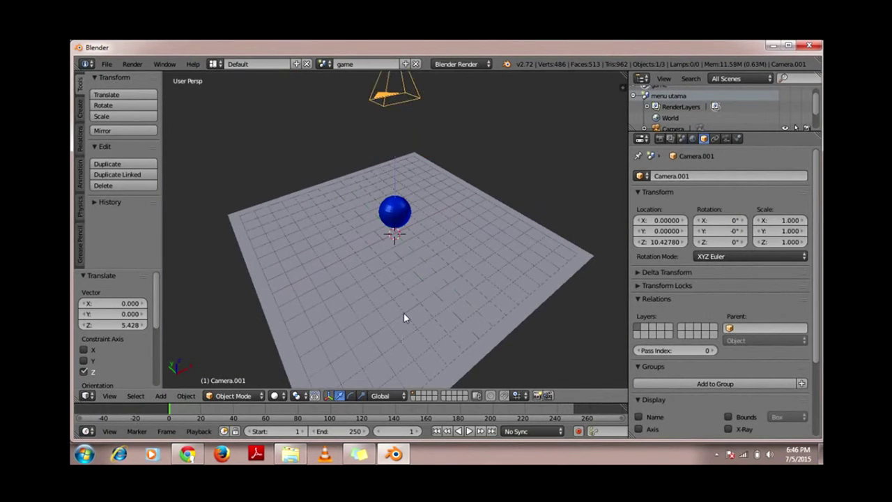
{"action": "scroll", "coordinate": [402, 297], "scroll_direction": "down", "scroll_amount": 2}
{"action": "middle_click_drag", "start_coordinate": [359, 281], "coordinate": [333, 267]}
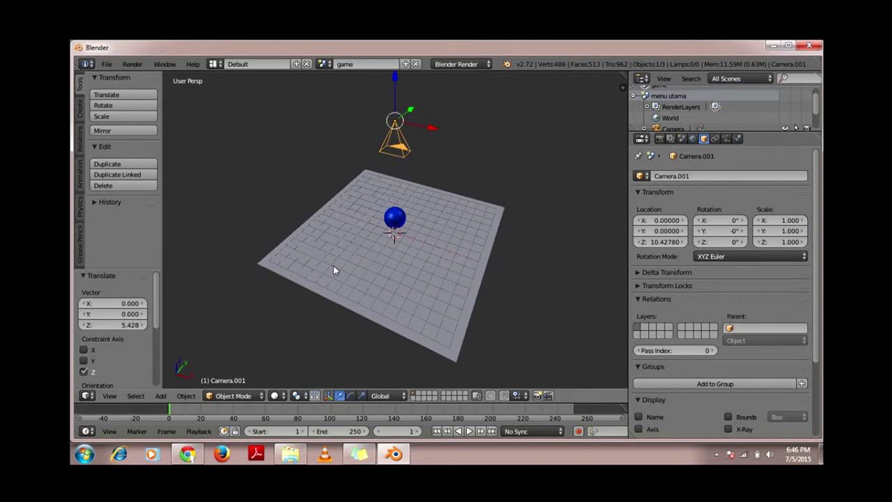
Return to the 'menu utama' scene and set the 3D view to its camera showing Play
{"action": "left_click", "coordinate": [325, 63]}
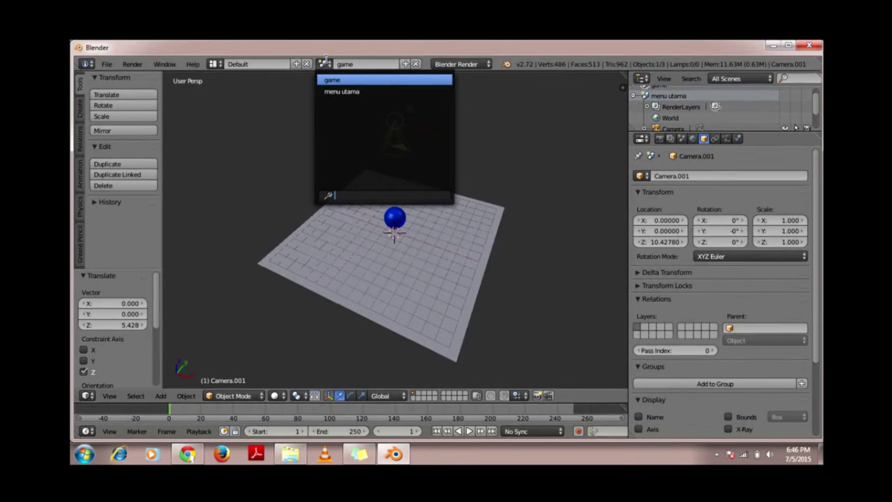
{"action": "left_click", "coordinate": [327, 92]}
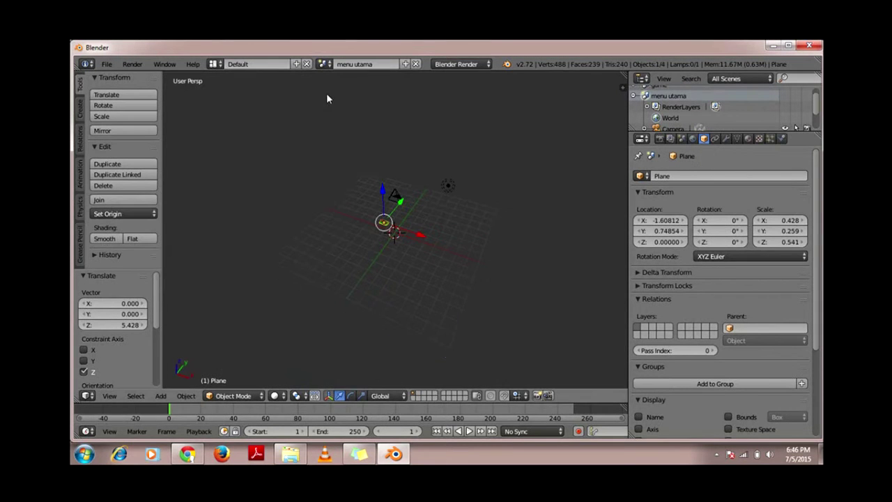
{"action": "left_click", "coordinate": [109, 395]}
{"action": "left_click", "coordinate": [118, 358]}
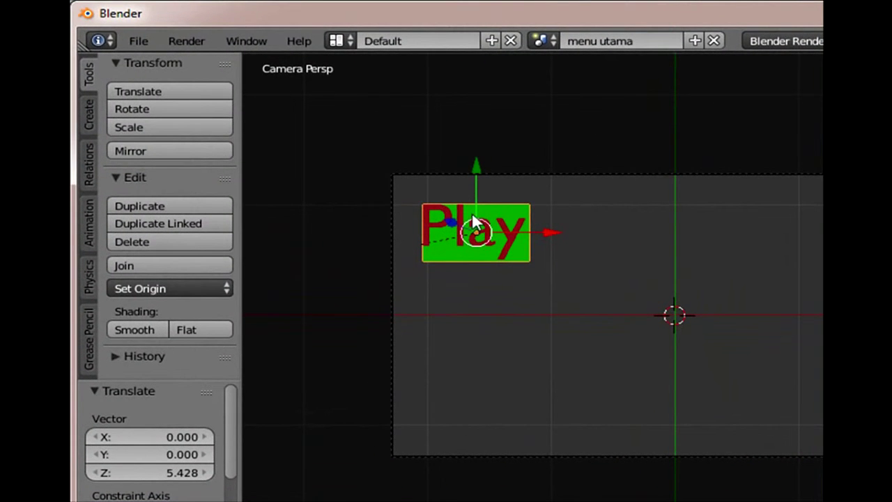
{"action": "left_click", "coordinate": [345, 40]}
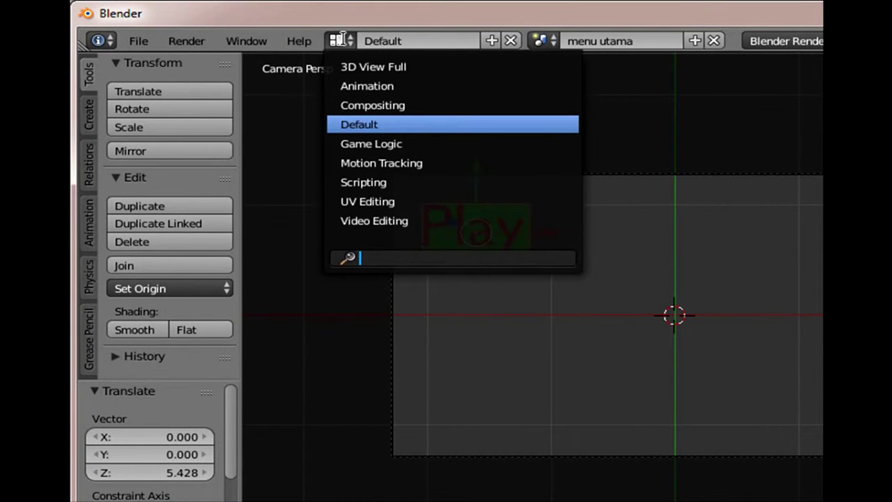
Switch to the Game Logic layout and set its viewport to the camera view
{"action": "left_click", "coordinate": [360, 143]}
{"action": "scroll", "coordinate": [681, 262], "scroll_direction": "up", "scroll_amount": 8}
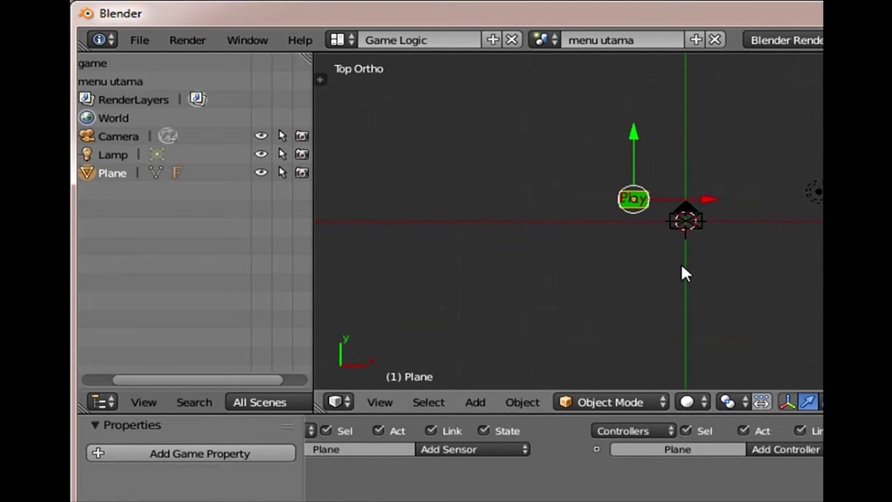
{"action": "left_click", "coordinate": [386, 403]}
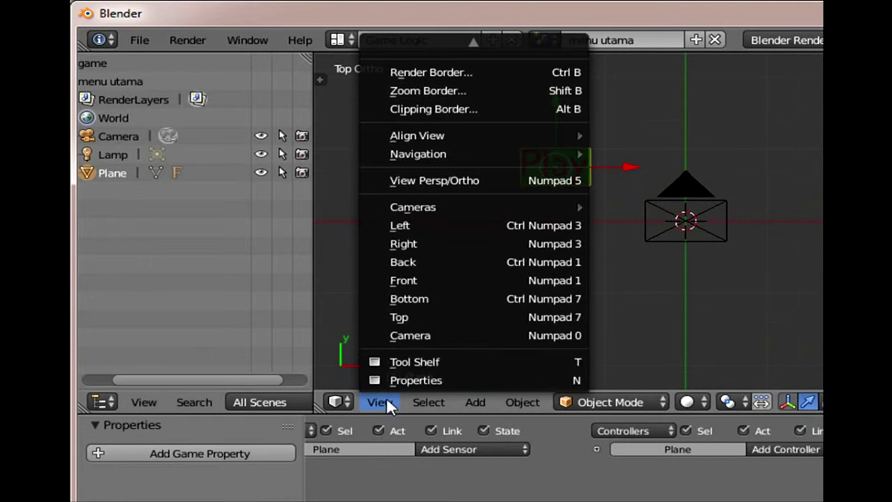
{"action": "left_click", "coordinate": [412, 338]}
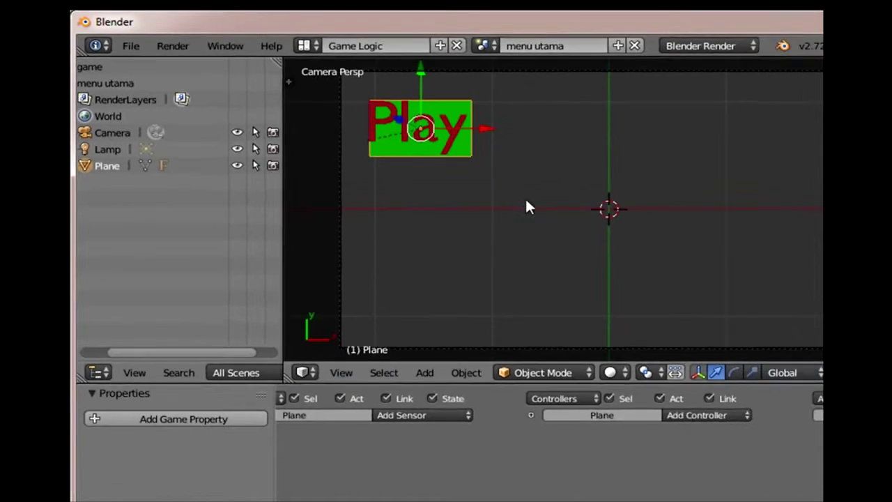
Preview the game in the viewport with P, then stop it with Esc
{"action": "scroll", "coordinate": [629, 218], "scroll_direction": "down", "scroll_amount": 1}
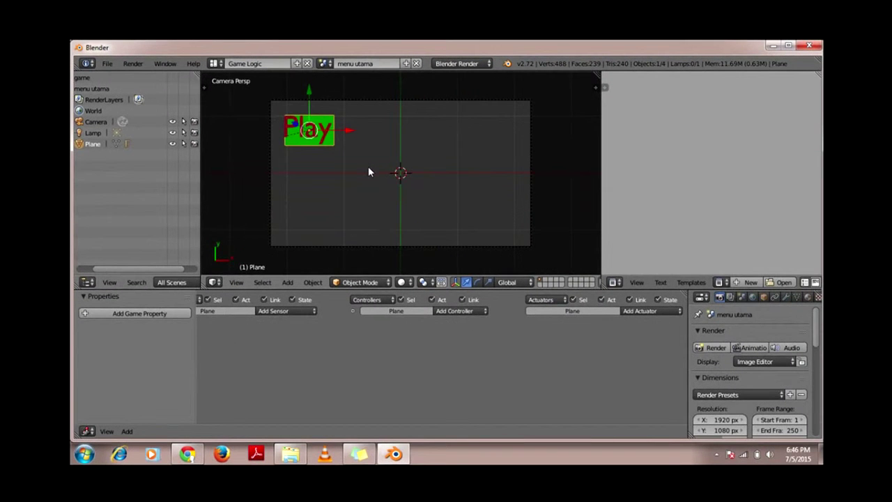
{"action": "key", "text": "p"}
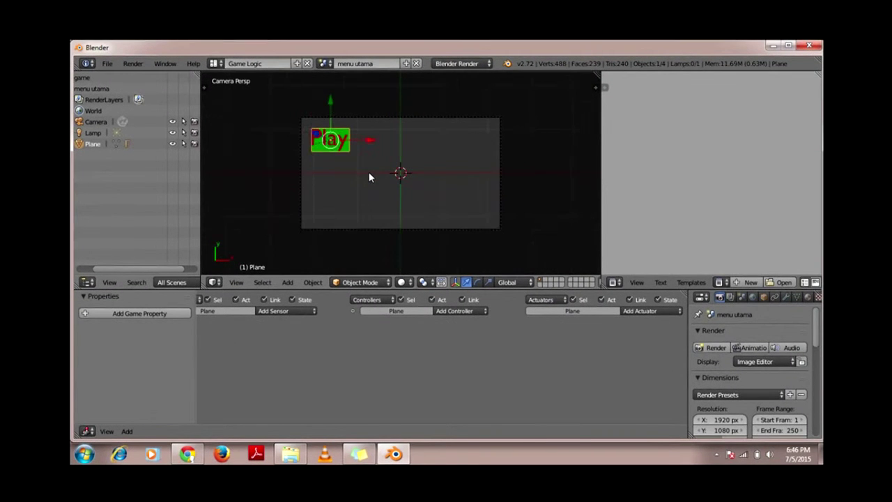
{"action": "key", "text": "Escape"}
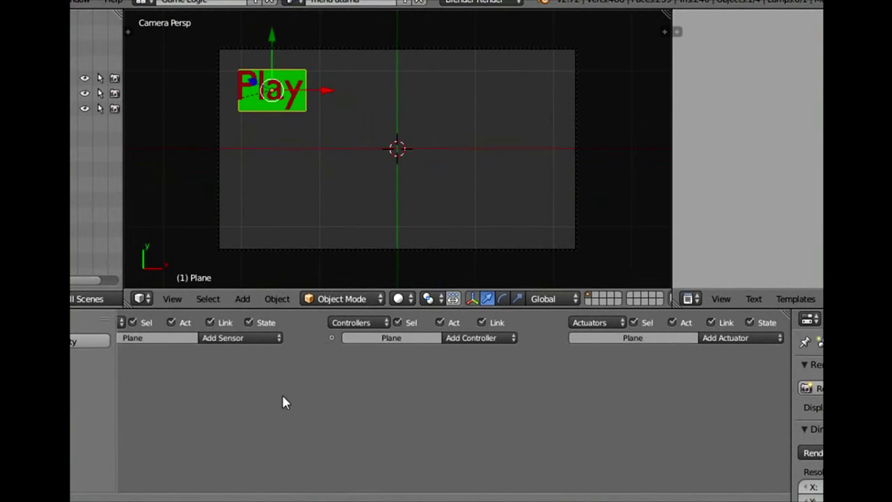
Add a first Mouse sensor to the Play plane, left button by default
{"action": "left_click", "coordinate": [243, 337]}
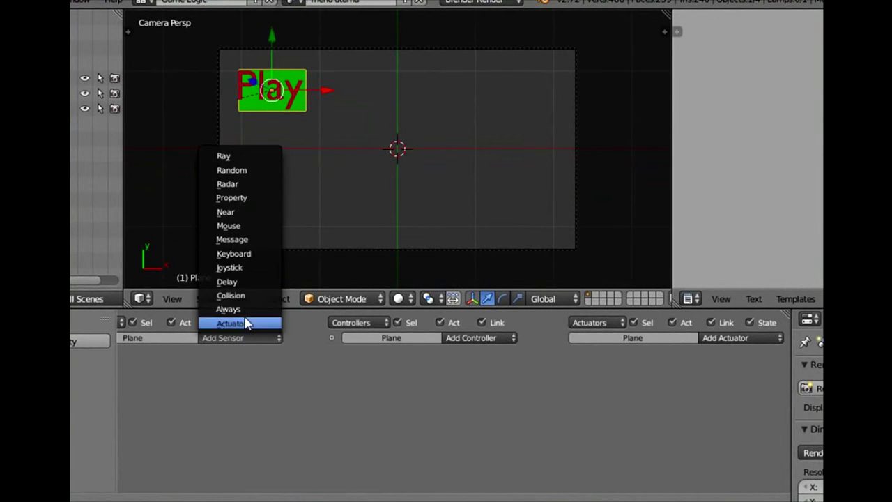
{"action": "left_click", "coordinate": [245, 227]}
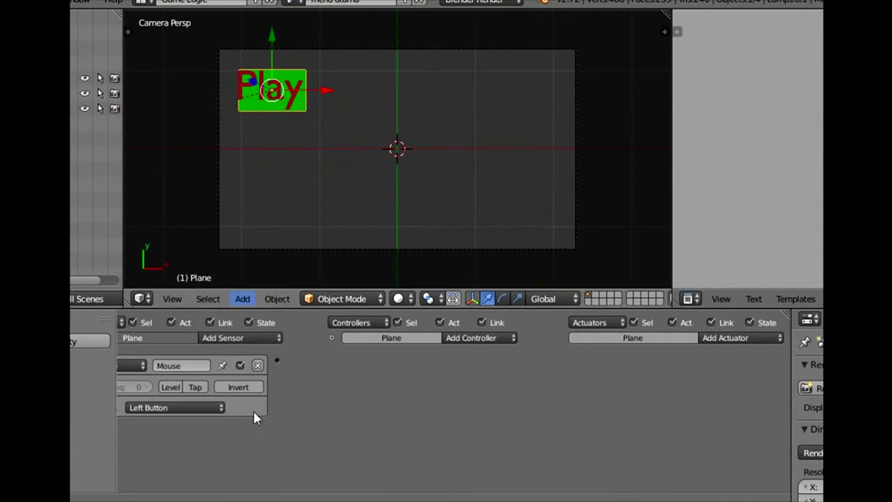
{"action": "middle_click_drag", "start_coordinate": [250, 445], "coordinate": [296, 453]}
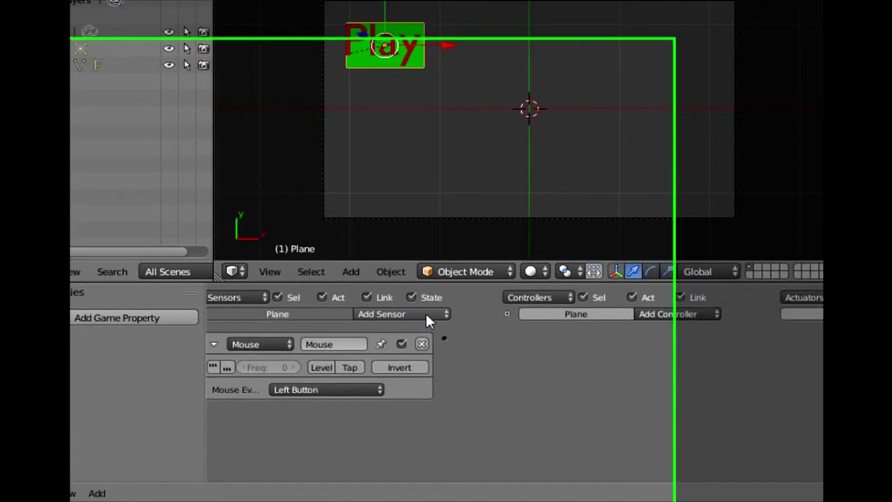
Add a second Mouse sensor, Mouse1, and set its event to Mouse Over
{"action": "left_click", "coordinate": [308, 339]}
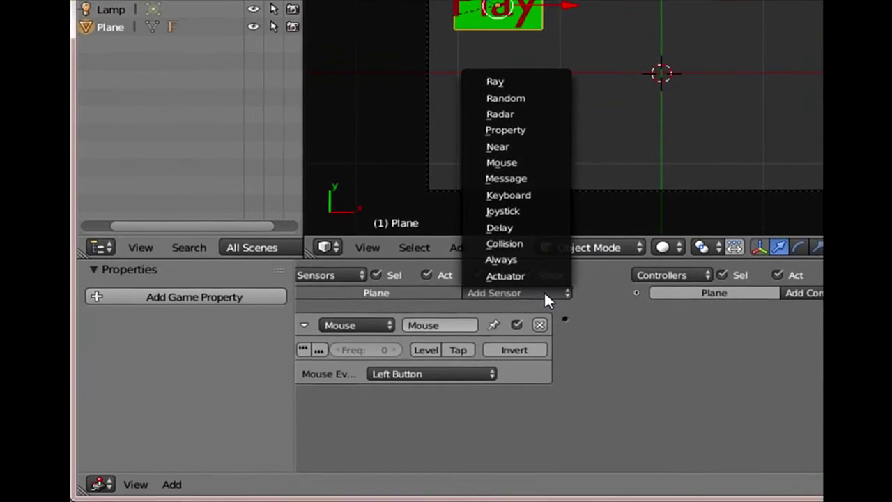
{"action": "left_click", "coordinate": [535, 164]}
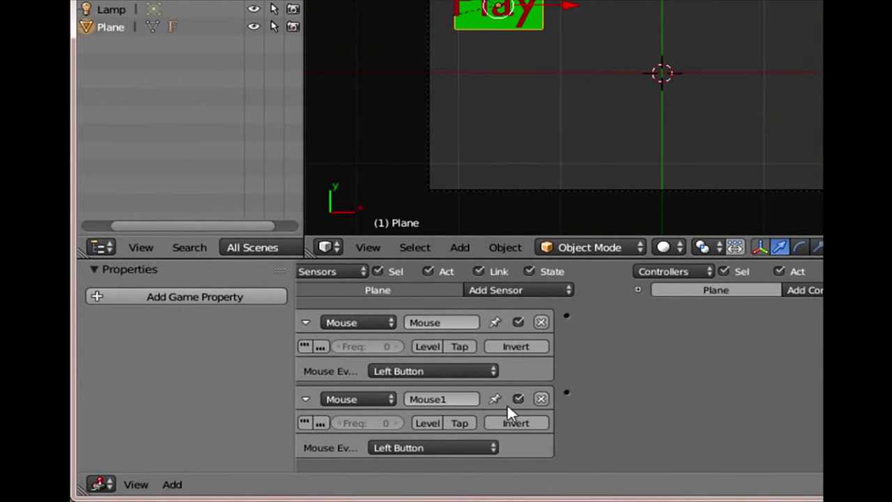
{"action": "left_click", "coordinate": [481, 449]}
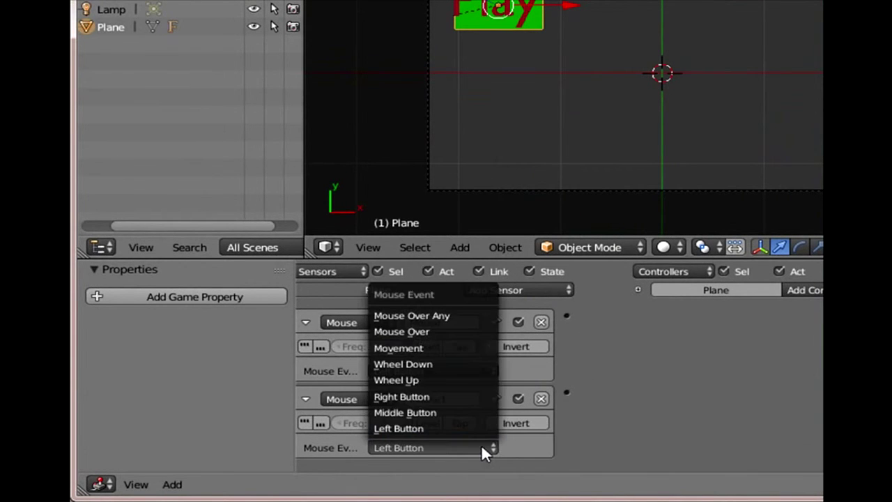
{"action": "left_click", "coordinate": [447, 331]}
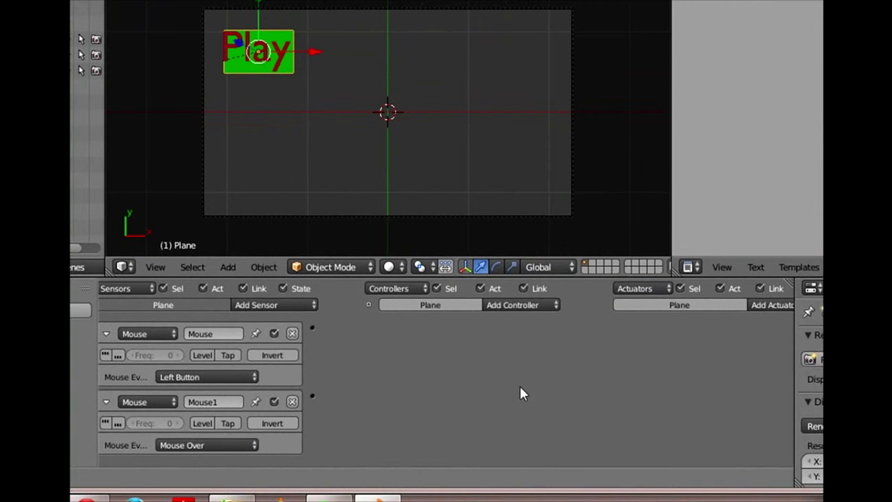
{"action": "middle_click_drag", "start_coordinate": [519, 389], "coordinate": [448, 371]}
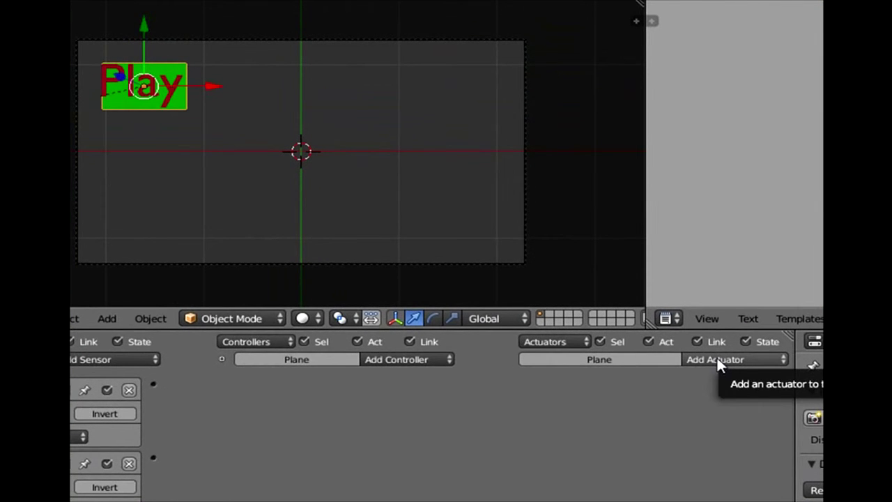
Add a Scene actuator in Set Scene mode with 'game' as the target scene
{"action": "left_click", "coordinate": [720, 363]}
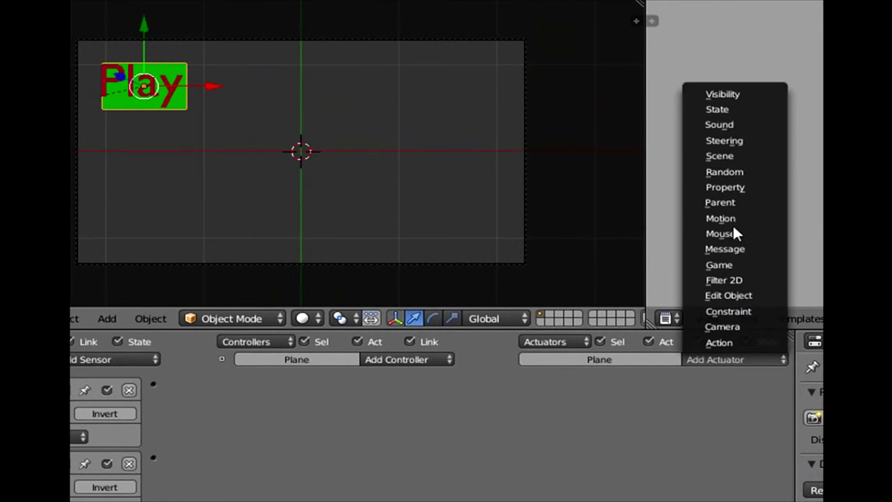
{"action": "left_click", "coordinate": [730, 155]}
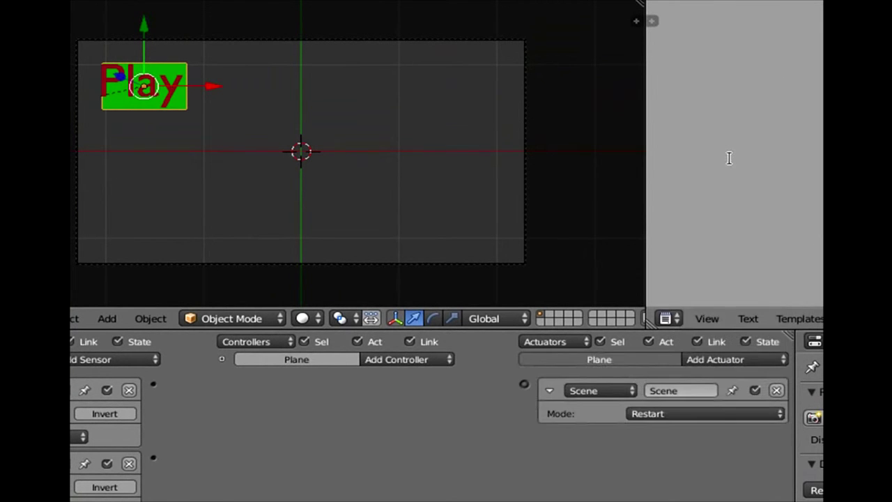
{"action": "left_click", "coordinate": [670, 415]}
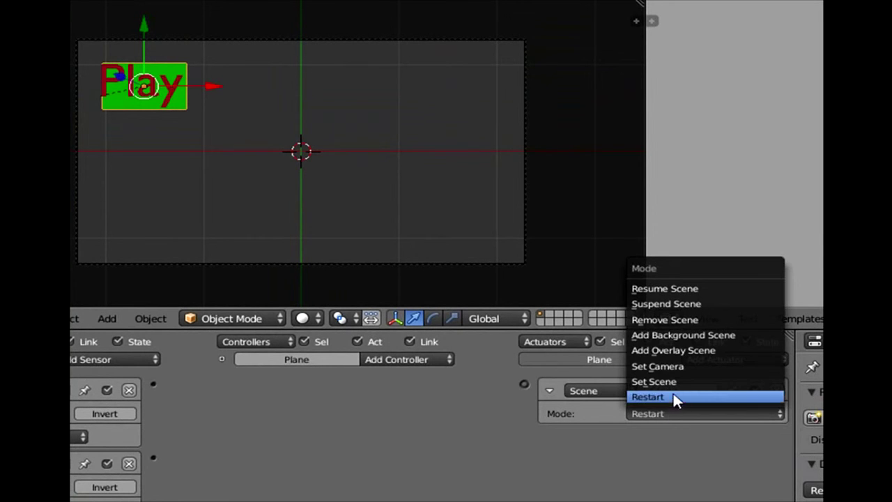
{"action": "left_click", "coordinate": [673, 382]}
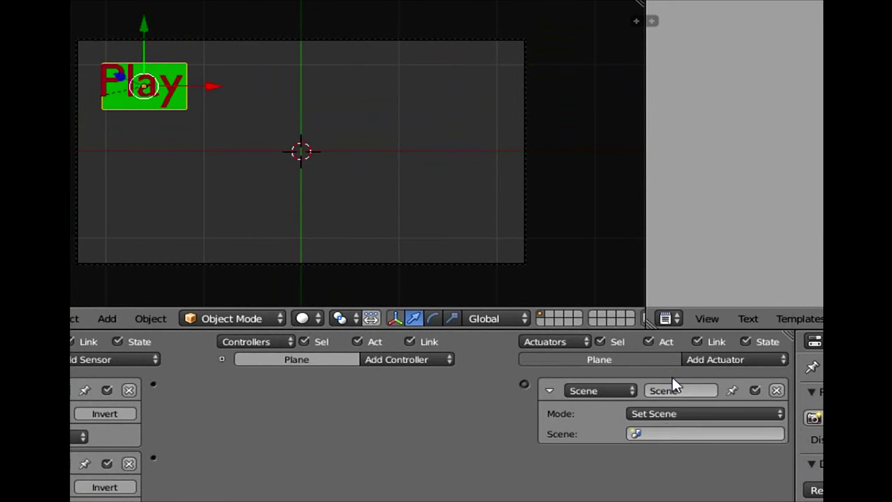
{"action": "left_click", "coordinate": [639, 432]}
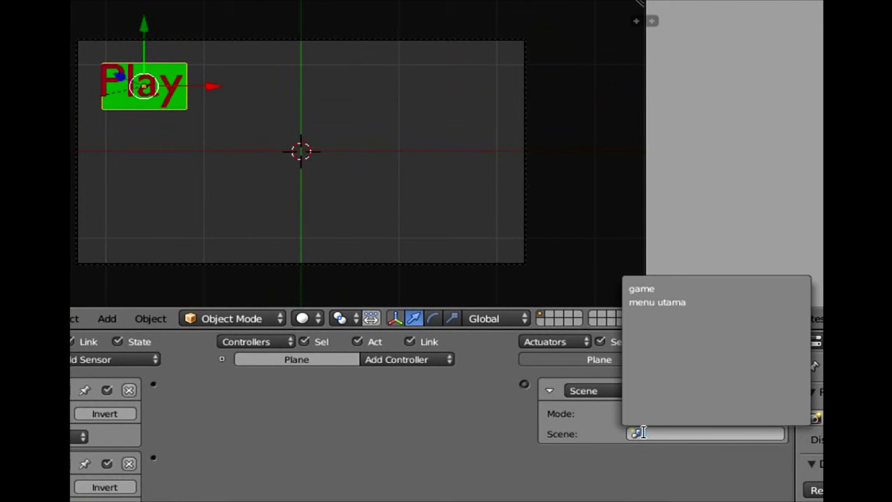
{"action": "left_click", "coordinate": [653, 287]}
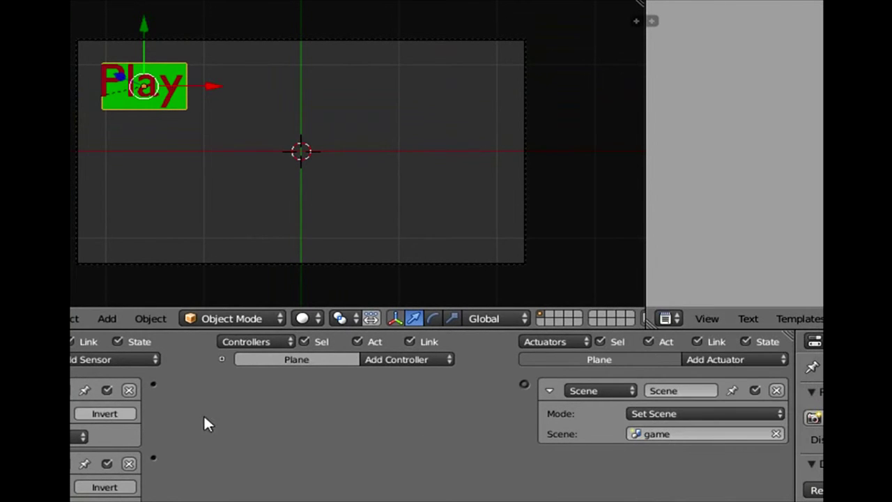
{"action": "left_click", "coordinate": [418, 359]}
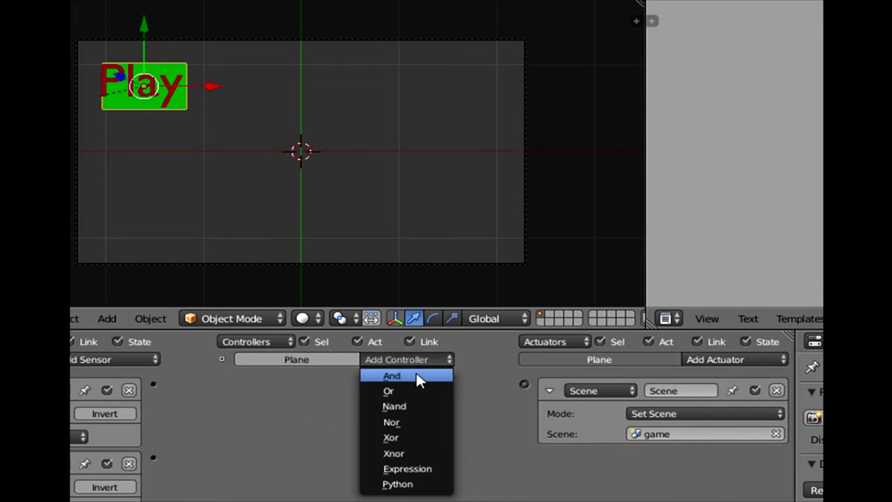
Add an And controller linking the Mouse and Mouse1 sensors to the Scene actuator
{"action": "left_click", "coordinate": [418, 375]}
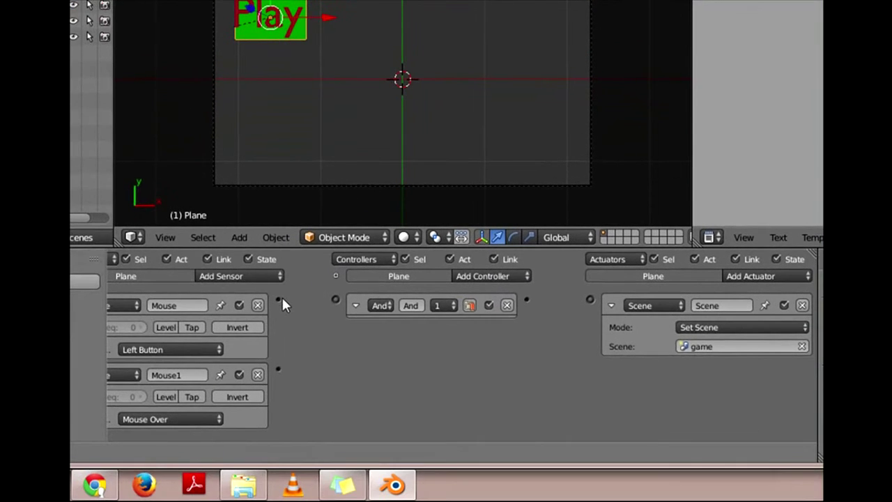
{"action": "left_click_drag", "start_coordinate": [334, 298], "coordinate": [335, 300]}
{"action": "left_click_drag", "start_coordinate": [526, 300], "coordinate": [590, 299]}
{"action": "left_click_drag", "start_coordinate": [278, 367], "coordinate": [335, 299]}
{"action": "scroll", "coordinate": [385, 52], "scroll_direction": "down", "scroll_amount": 3}
{"action": "scroll", "coordinate": [384, 52], "scroll_direction": "up", "scroll_amount": 3}
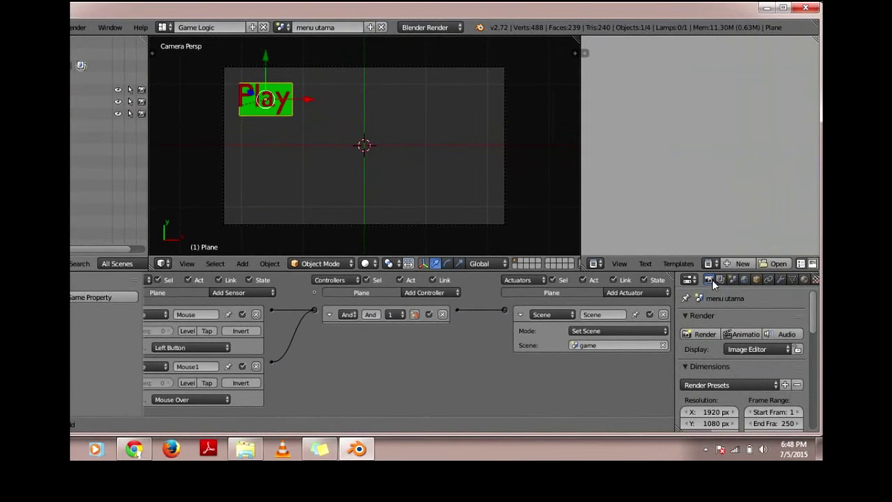
{"action": "scroll", "coordinate": [726, 295], "scroll_direction": "down", "scroll_amount": 1}
{"action": "scroll", "coordinate": [725, 296], "scroll_direction": "up", "scroll_amount": 1}
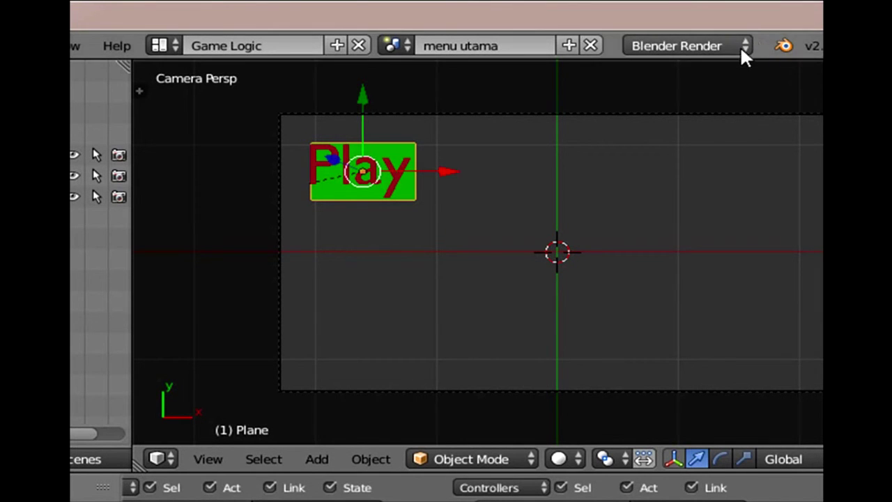
Set the render engine to Blender Game and test-run the embedded player, stopping with Esc
{"action": "left_click", "coordinate": [668, 45]}
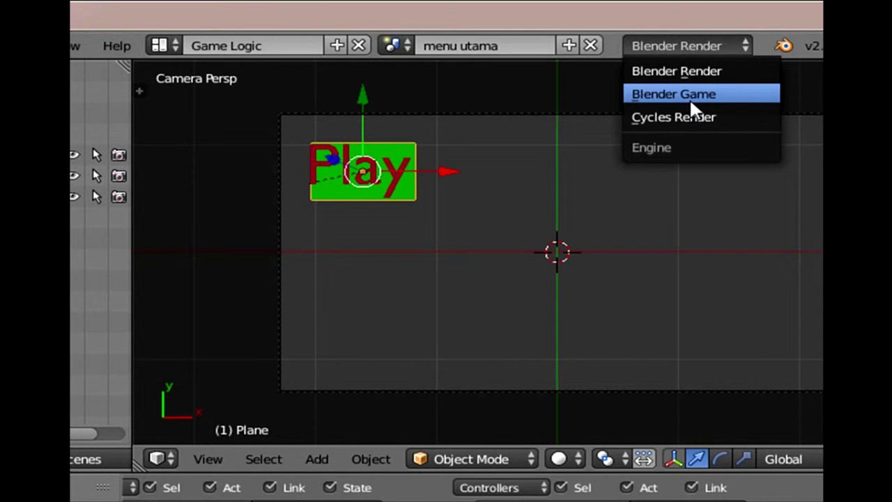
{"action": "left_click", "coordinate": [689, 96]}
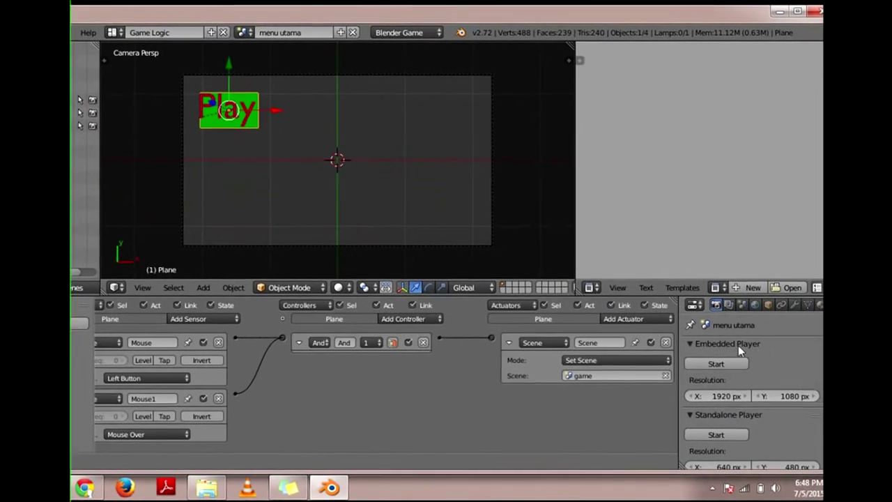
{"action": "left_click", "coordinate": [700, 364]}
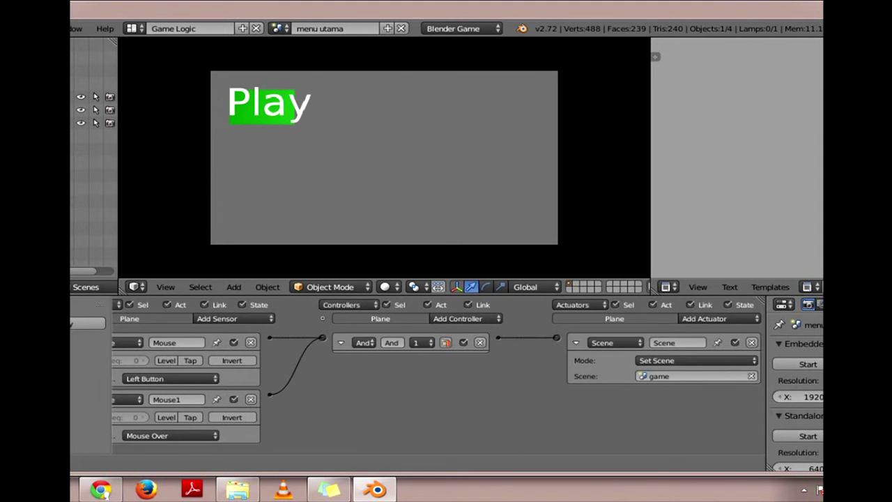
{"action": "key", "text": "Escape"}
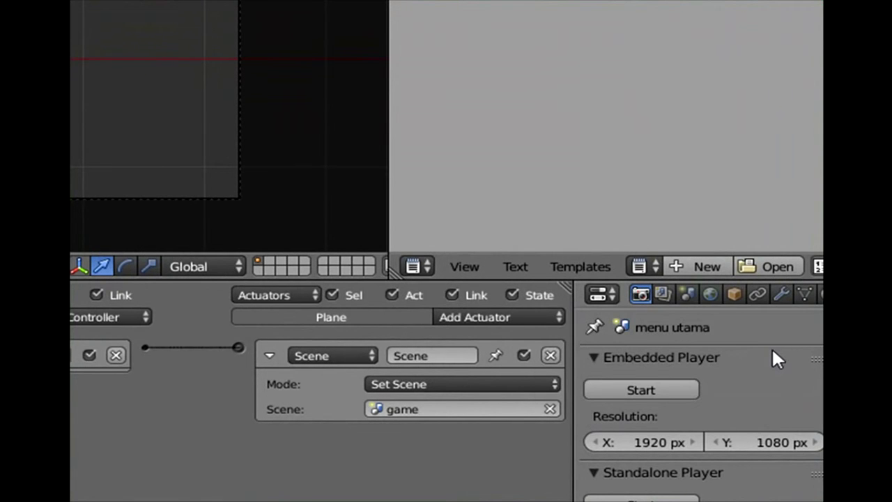
Enable Mouse Cursor in the Render Display settings
{"action": "scroll", "coordinate": [785, 341], "scroll_direction": "down", "scroll_amount": 10}
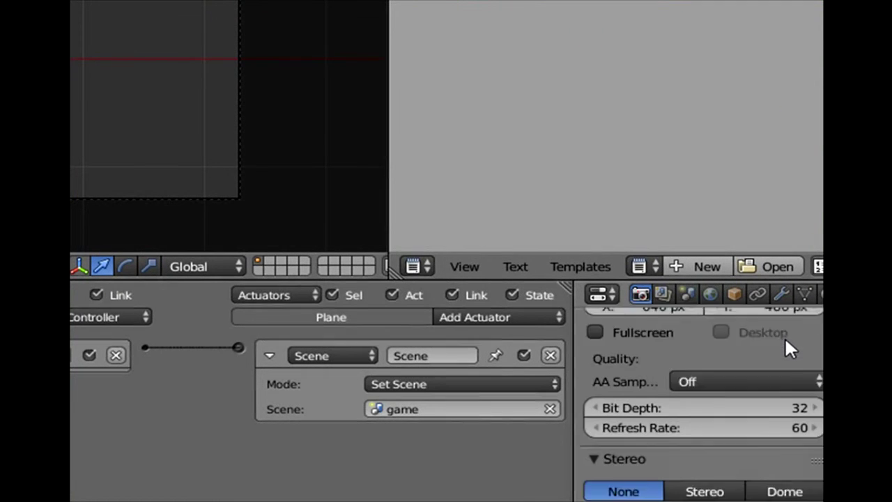
{"action": "scroll", "coordinate": [787, 364], "scroll_direction": "down", "scroll_amount": 2}
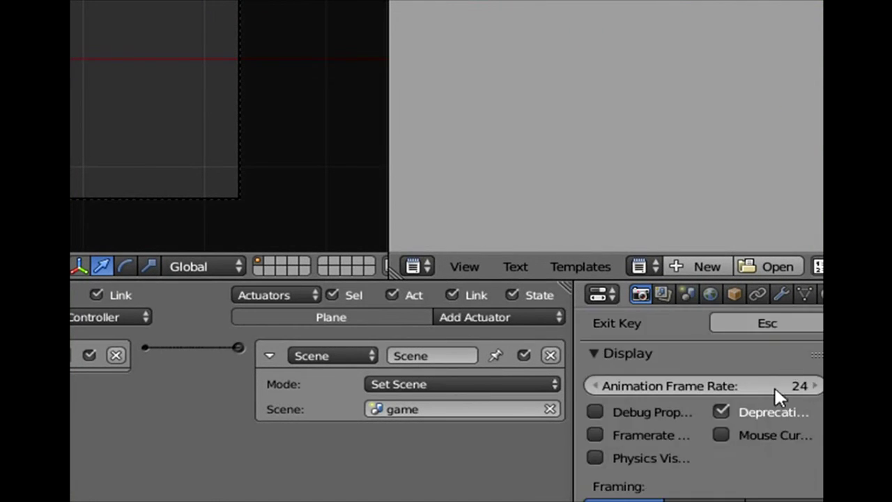
{"action": "left_click", "coordinate": [721, 433]}
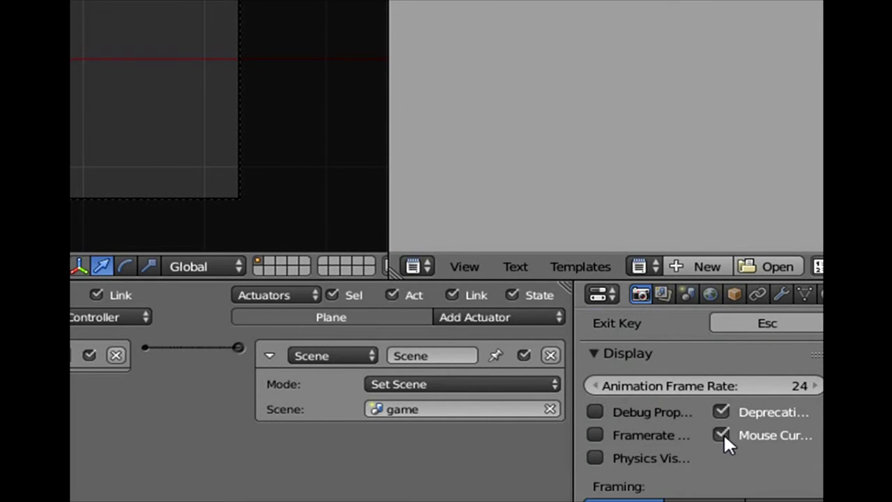
{"action": "scroll", "coordinate": [684, 394], "scroll_direction": "up", "scroll_amount": 8}
{"action": "scroll", "coordinate": [691, 399], "scroll_direction": "up", "scroll_amount": 4}
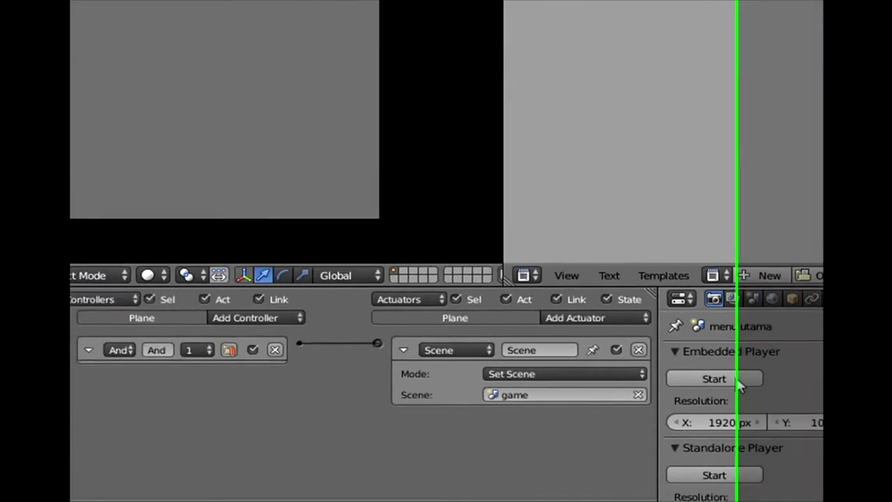
Run the embedded player, click Play to switch to the game scene, then stop
{"action": "left_click", "coordinate": [664, 392]}
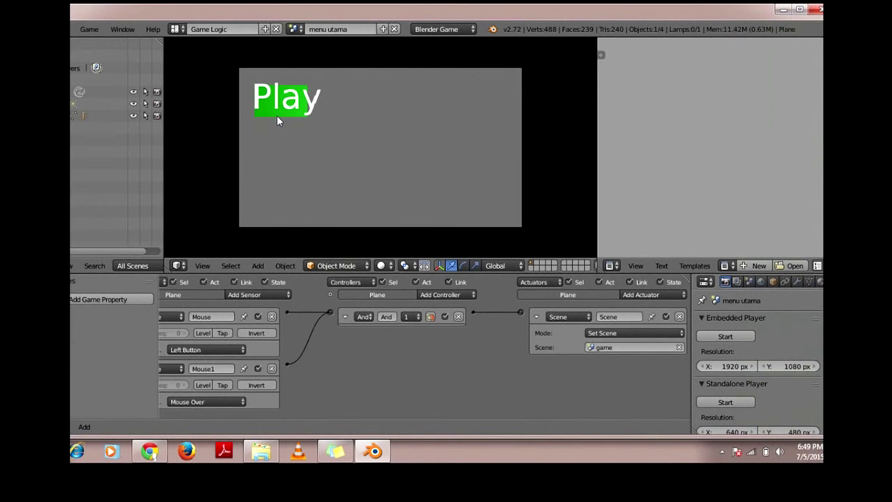
{"action": "left_click", "coordinate": [271, 113]}
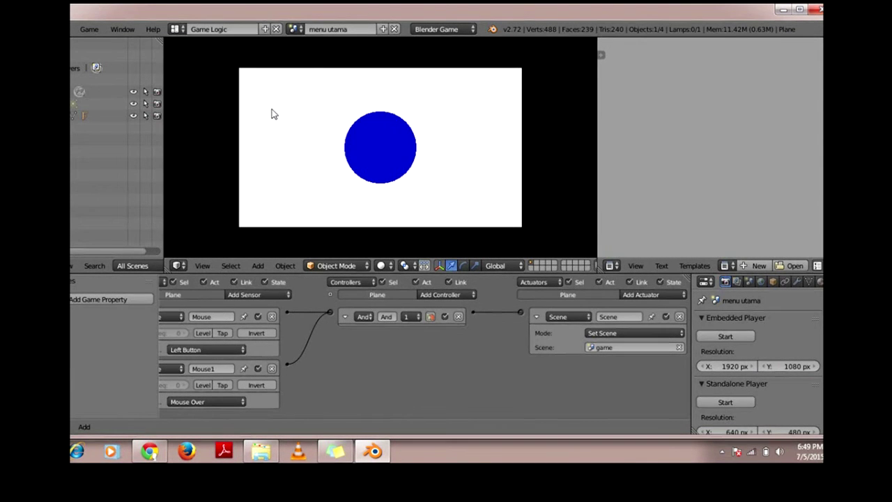
{"action": "key", "text": "Escape"}
{"action": "scroll", "coordinate": [298, 112], "scroll_direction": "up", "scroll_amount": 1}
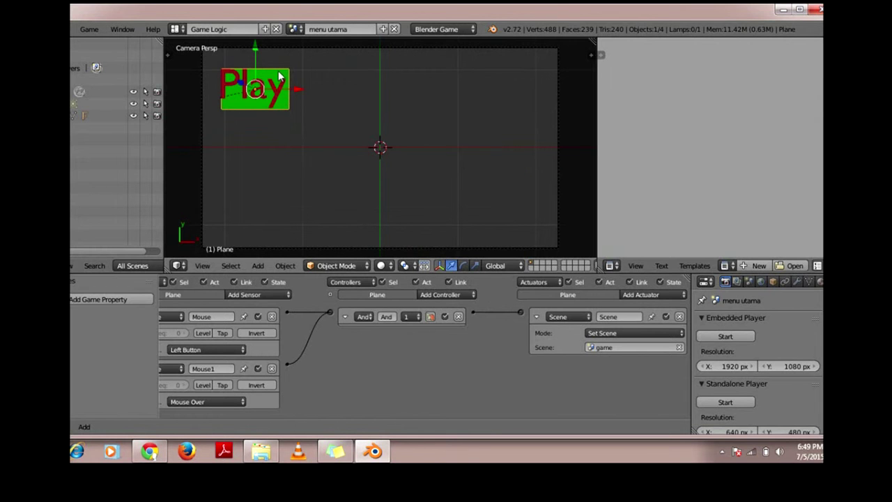
{"action": "scroll", "coordinate": [815, 306], "scroll_direction": "down", "scroll_amount": 3}
{"action": "scroll", "coordinate": [815, 299], "scroll_direction": "up", "scroll_amount": 3}
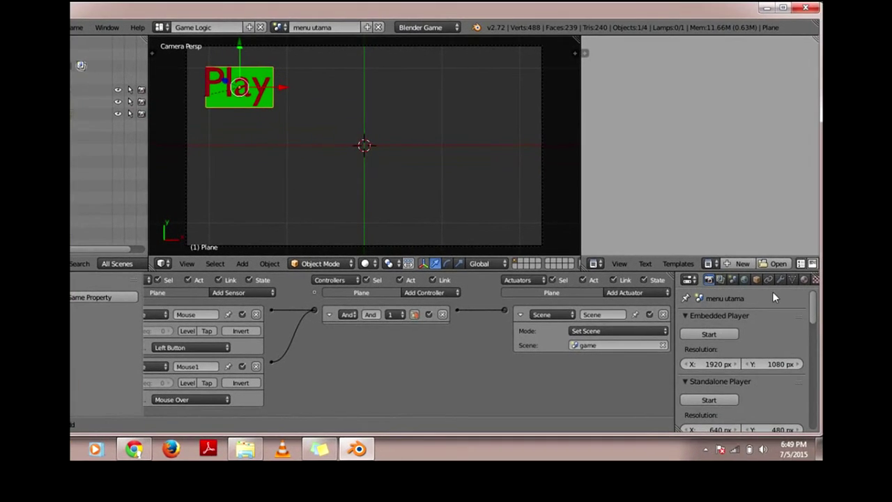
{"action": "scroll", "coordinate": [776, 283], "scroll_direction": "down", "scroll_amount": 3}
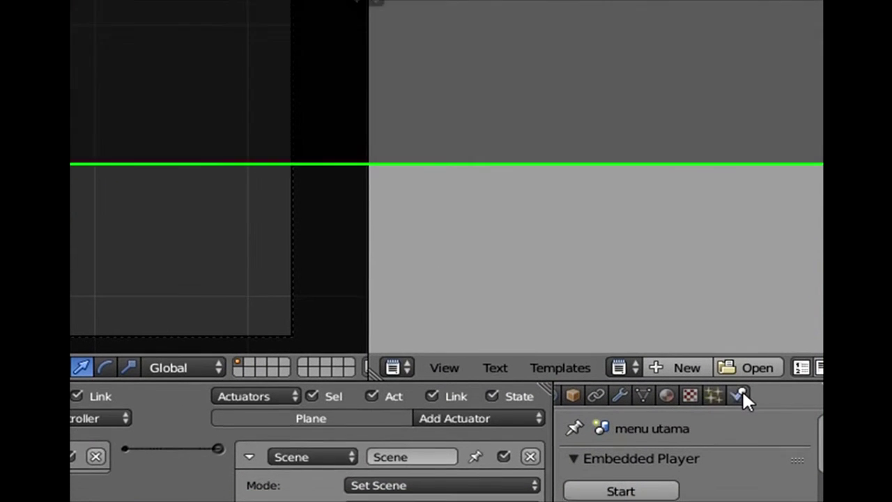
Make the Play plane Invisible in Physics and retest the Play click in the embedded player
{"action": "left_click", "coordinate": [740, 404]}
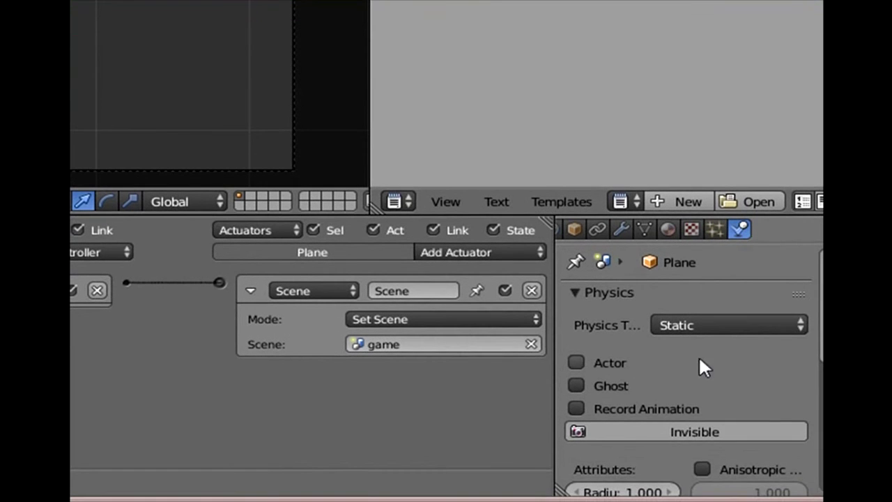
{"action": "left_click", "coordinate": [652, 433]}
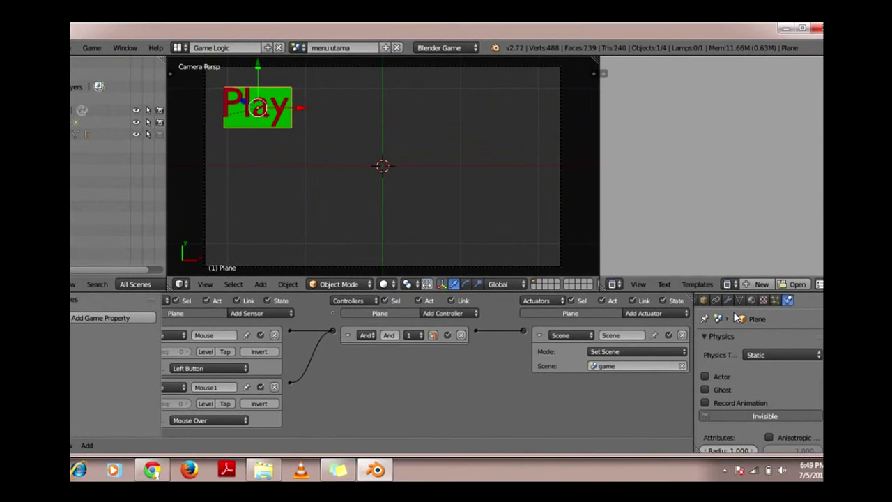
{"action": "left_click", "coordinate": [728, 299]}
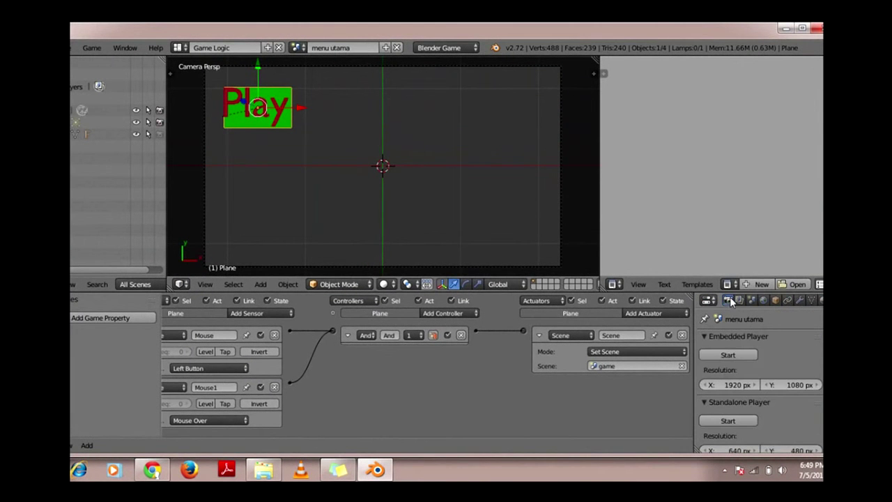
{"action": "left_click", "coordinate": [730, 353]}
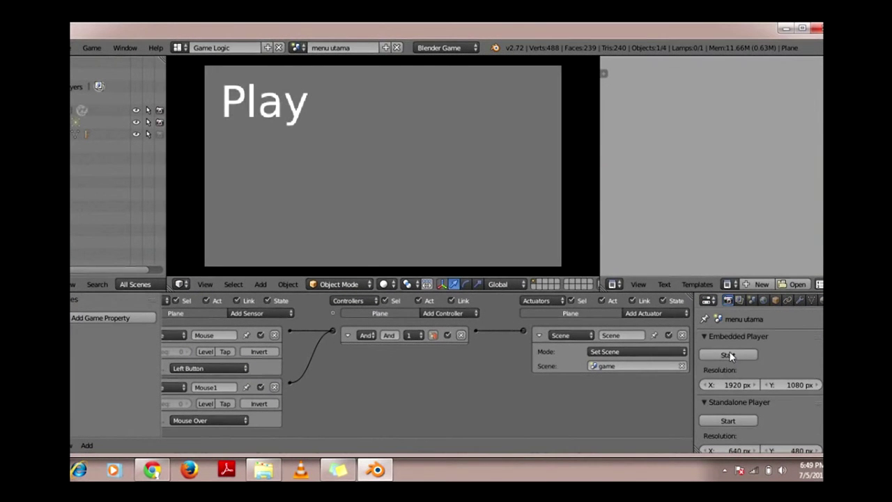
{"action": "left_click", "coordinate": [243, 114]}
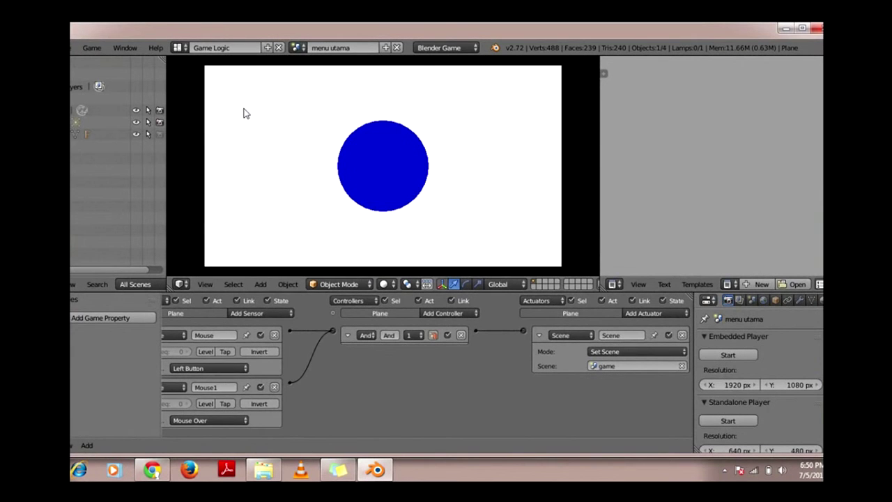
{"action": "key", "text": "Escape"}
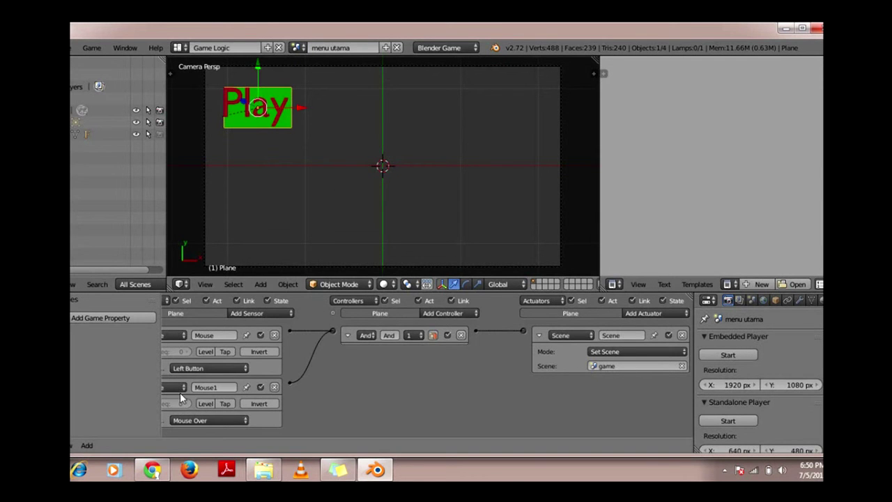
Collapse both Mouse sensor bricks
{"action": "scroll", "coordinate": [181, 387], "scroll_direction": "down", "scroll_amount": 2}
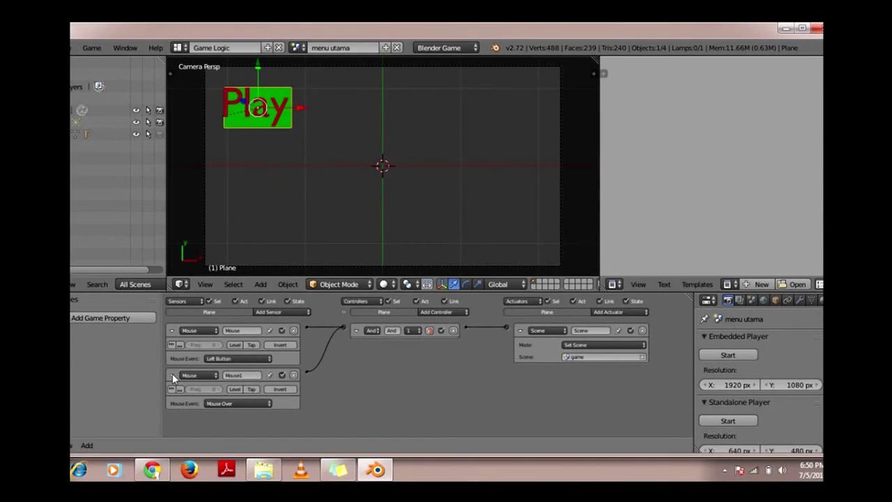
{"action": "left_click", "coordinate": [172, 375]}
{"action": "left_click", "coordinate": [172, 328]}
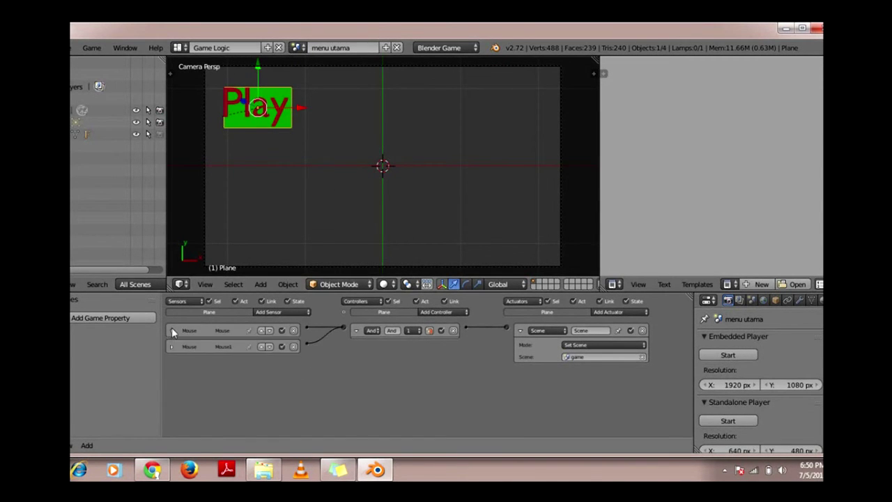
Collapse the Scene actuator and change the Text Editor area into a Timeline
{"action": "left_click", "coordinate": [519, 331]}
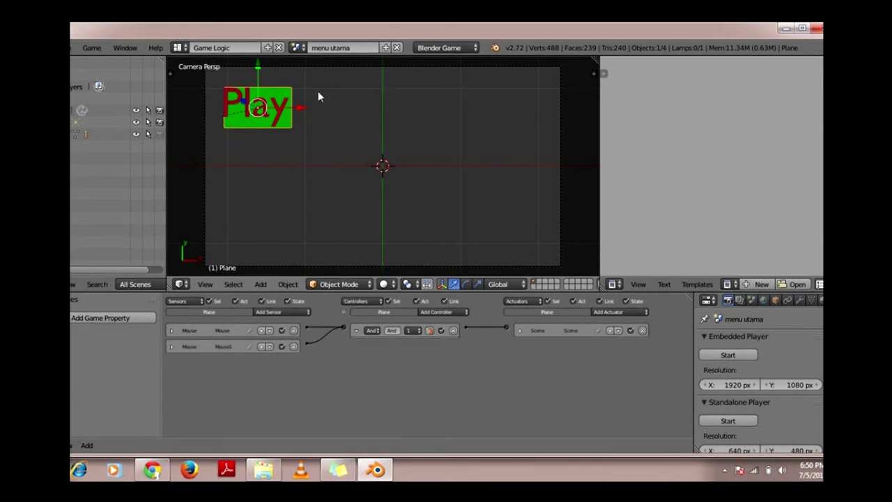
{"action": "left_click", "coordinate": [613, 285]}
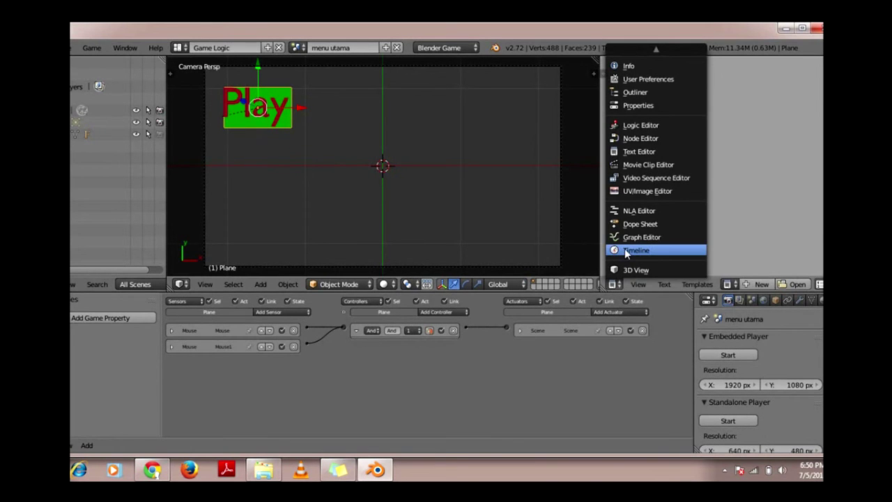
{"action": "left_click", "coordinate": [625, 251]}
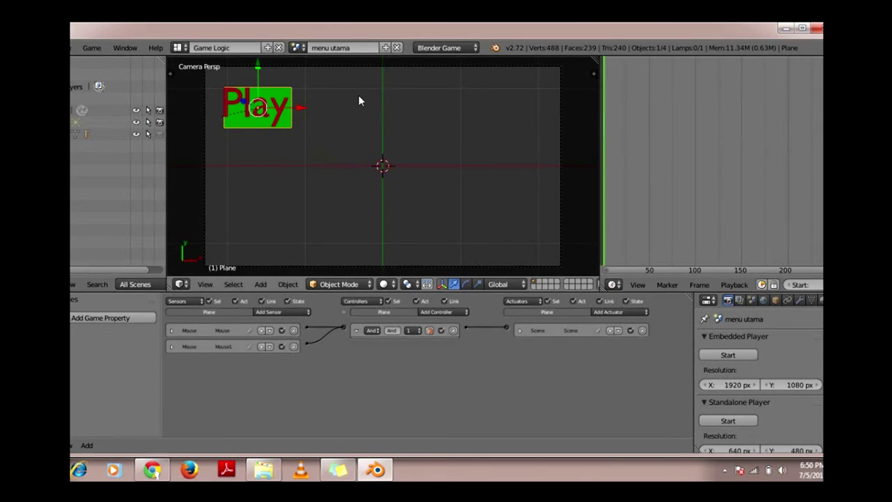
Insert a Scaling keyframe on the Play plane at frame 1, then go to frame 7
{"action": "key", "text": "i"}
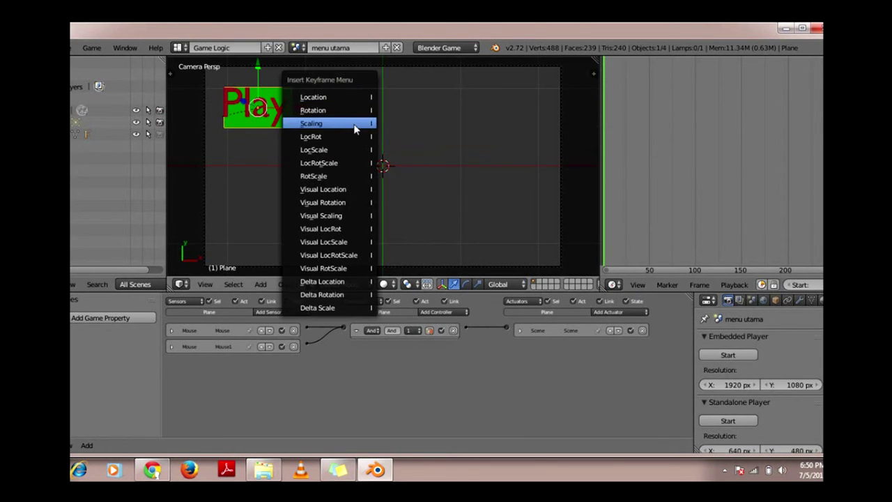
{"action": "left_click", "coordinate": [353, 128]}
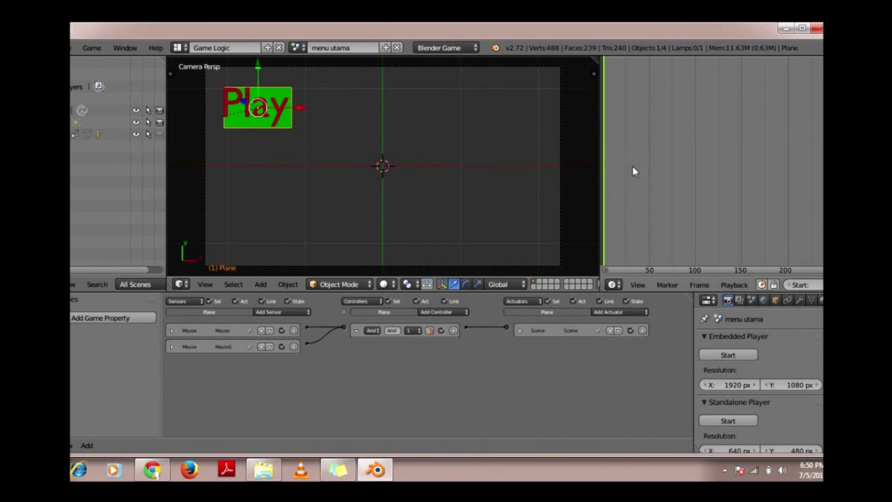
{"action": "left_click_drag", "start_coordinate": [615, 80], "coordinate": [617, 100]}
{"action": "scroll", "coordinate": [637, 225], "scroll_direction": "up", "scroll_amount": 2}
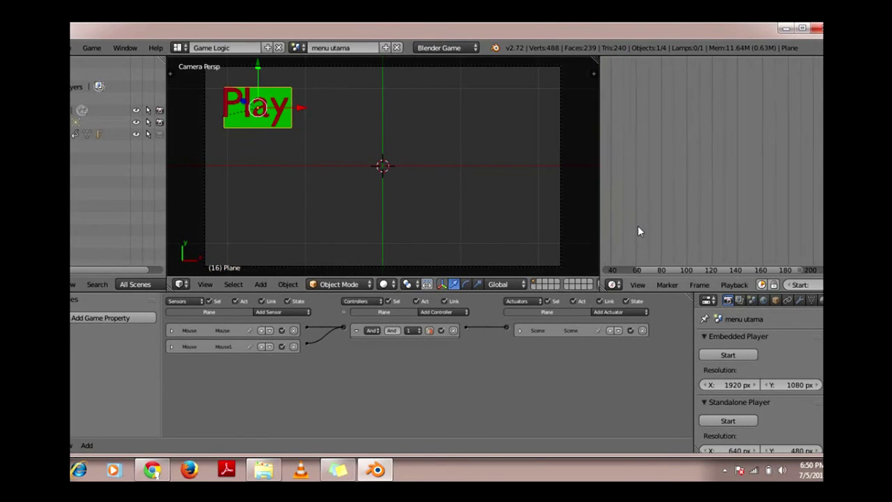
{"action": "scroll", "coordinate": [636, 223], "scroll_direction": "down", "scroll_amount": 4}
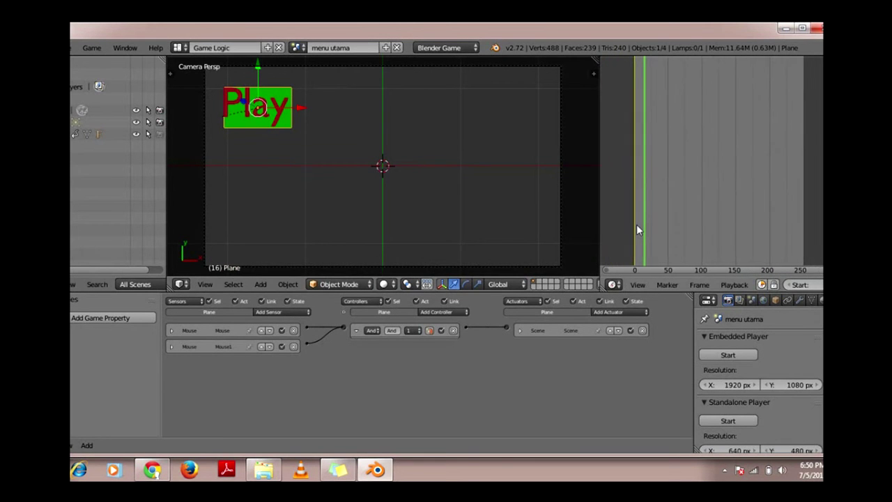
{"action": "left_click", "coordinate": [215, 268]}
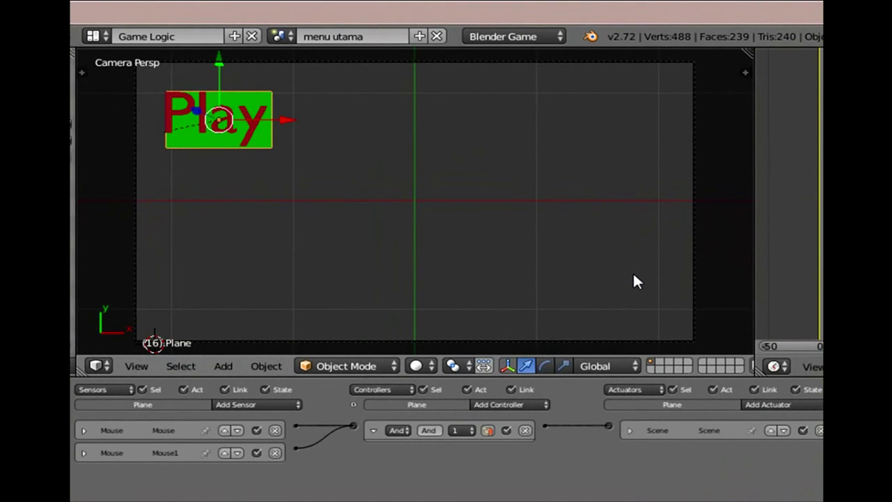
{"action": "left_click", "coordinate": [822, 233]}
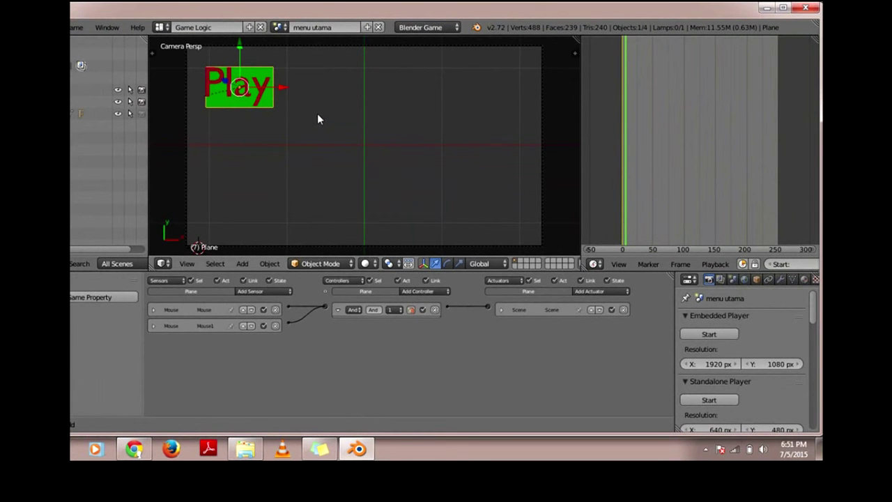
Scale the Play plane down and insert a keyframe for its shrunken scale
{"action": "key", "text": "s"}
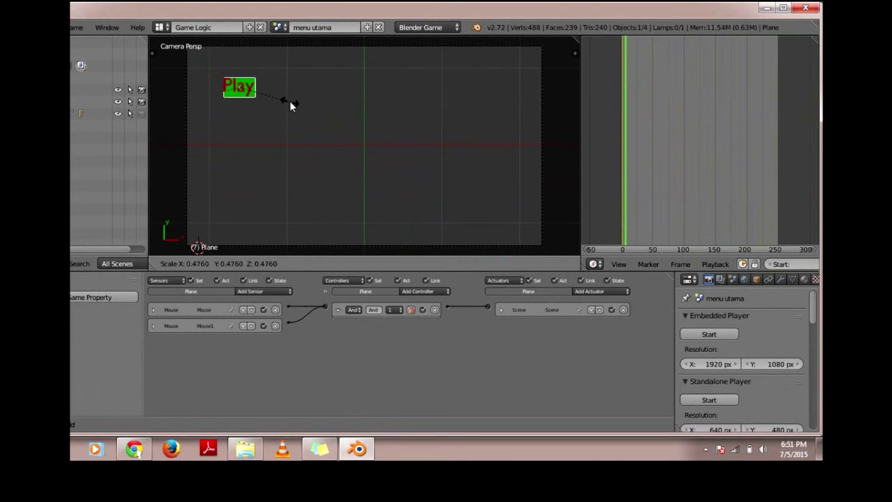
{"action": "left_click", "coordinate": [291, 105]}
{"action": "key", "text": "i"}
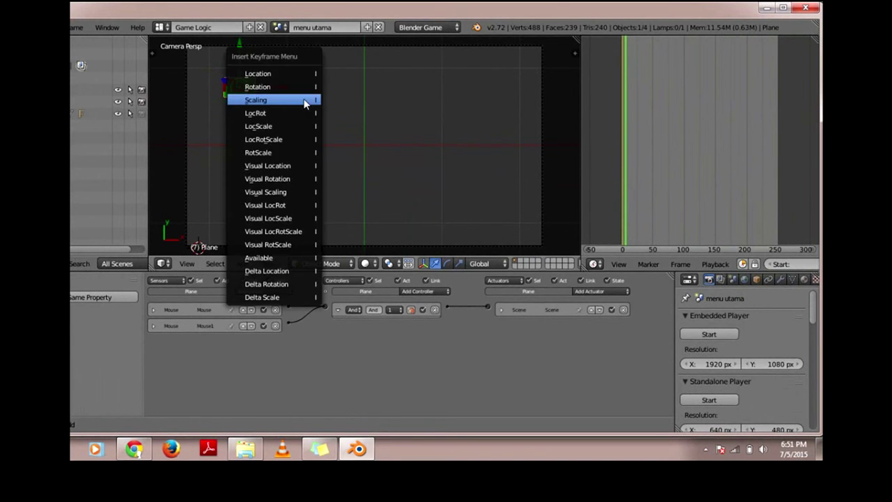
{"action": "left_click", "coordinate": [304, 103]}
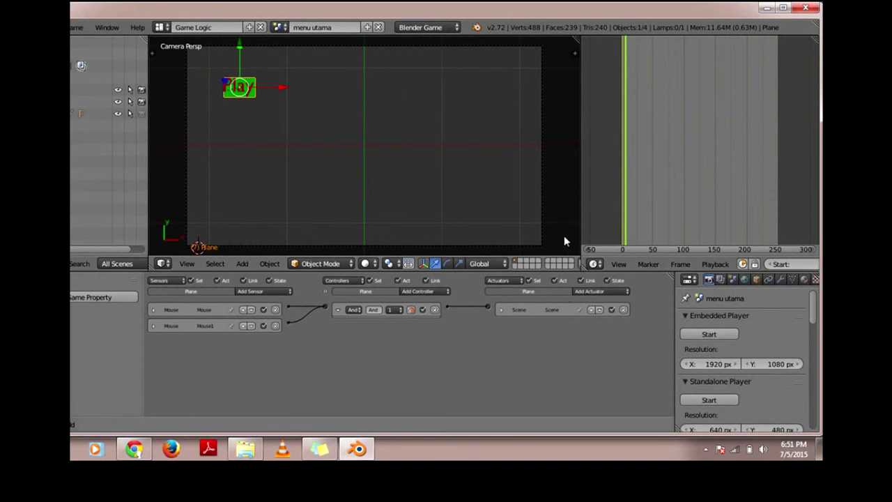
Set the Timeline's End frame to 7
{"action": "scroll", "coordinate": [693, 213], "scroll_direction": "down", "scroll_amount": 4}
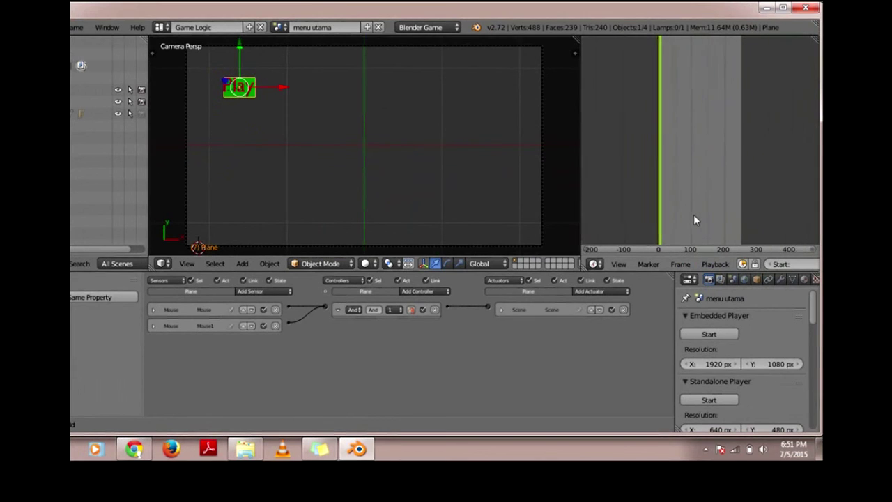
{"action": "middle_click_drag", "start_coordinate": [717, 273], "coordinate": [582, 263]}
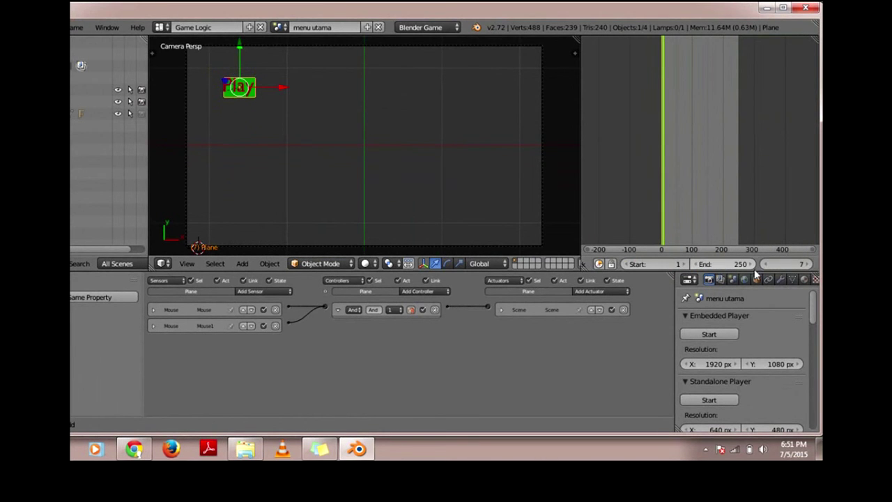
{"action": "left_click", "coordinate": [724, 264]}
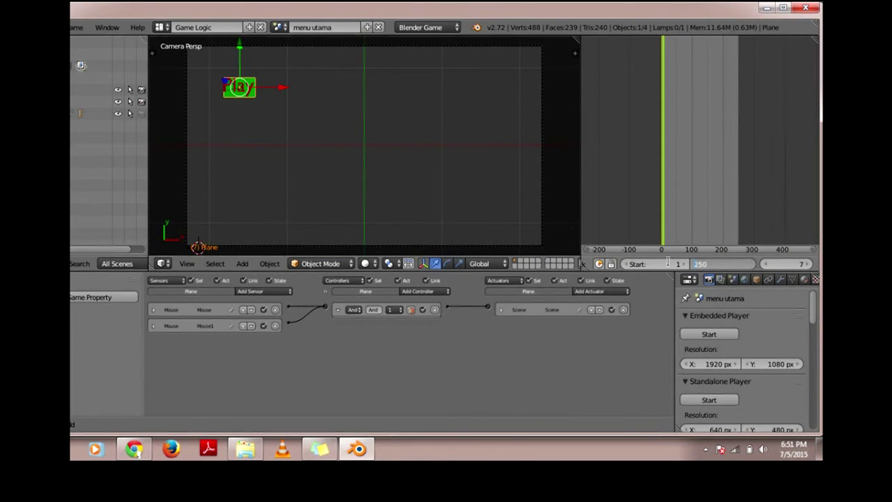
{"action": "left_click", "coordinate": [625, 264]}
{"action": "scroll", "coordinate": [627, 264], "scroll_direction": "down", "scroll_amount": 3}
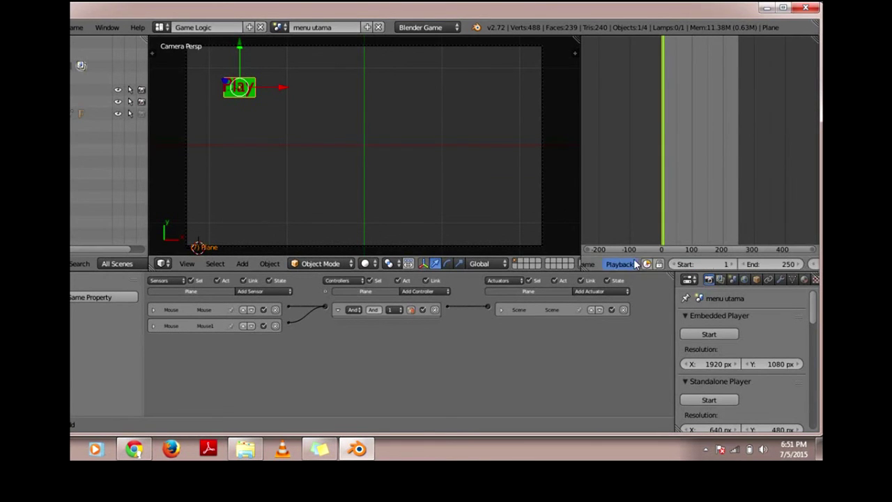
{"action": "left_click", "coordinate": [655, 264]}
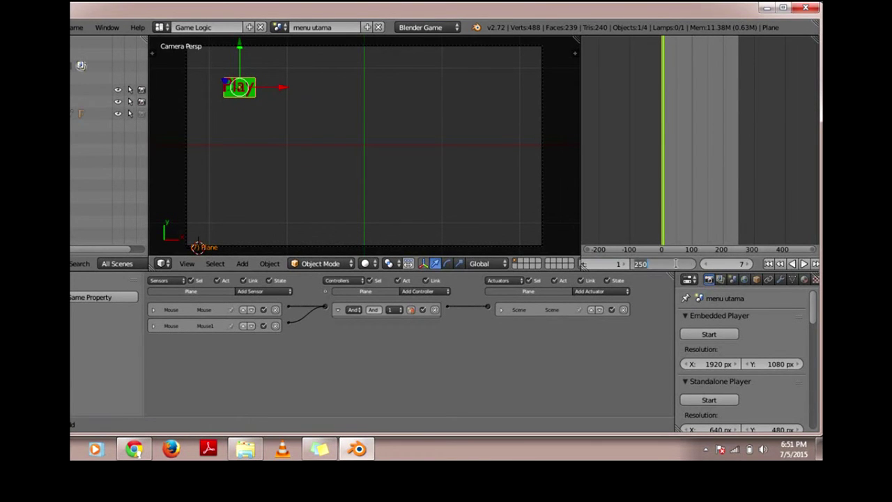
{"action": "type", "text": "7"}
{"action": "key", "text": "Return"}
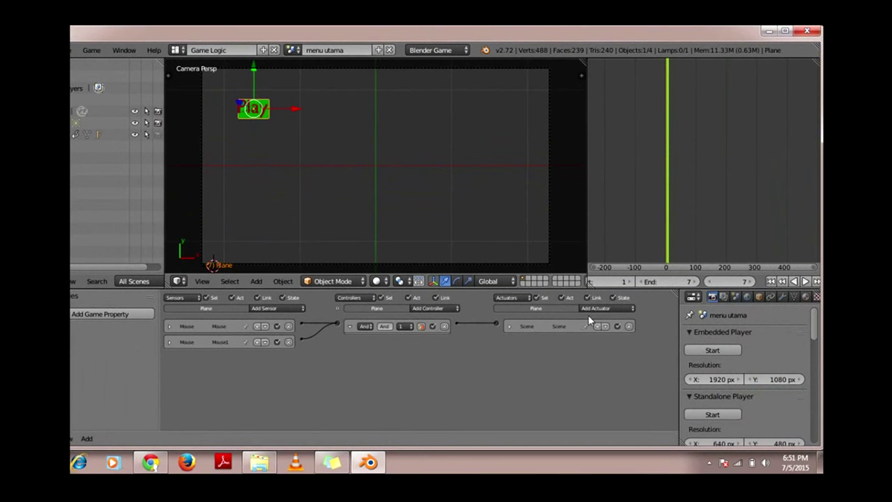
Add an Action actuator playing PlaneAction with End Frame 7
{"action": "left_click", "coordinate": [606, 309]}
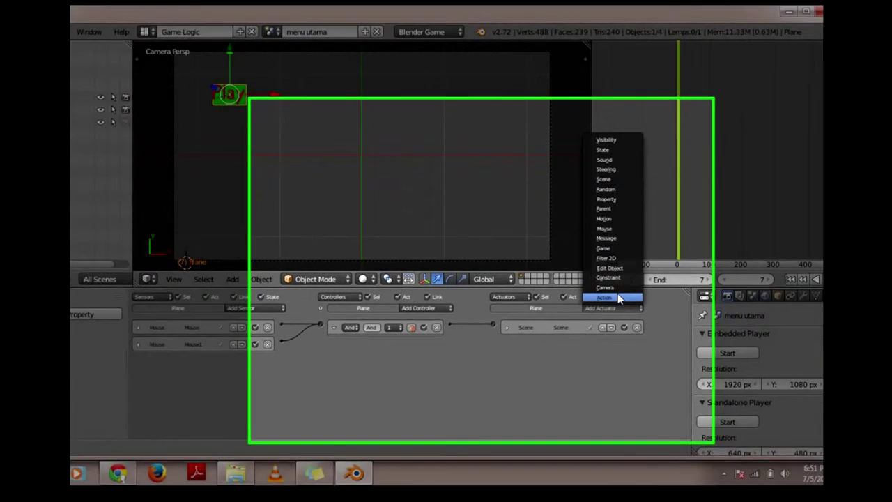
{"action": "left_click", "coordinate": [619, 298]}
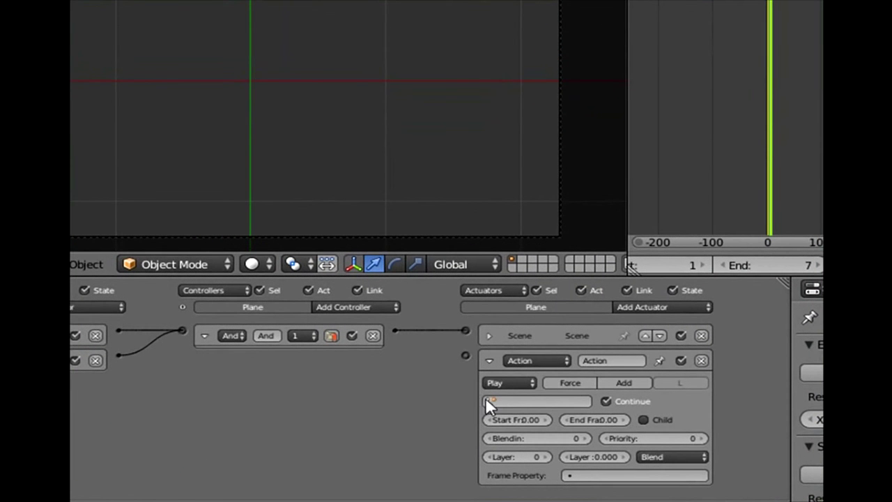
{"action": "left_click", "coordinate": [489, 400]}
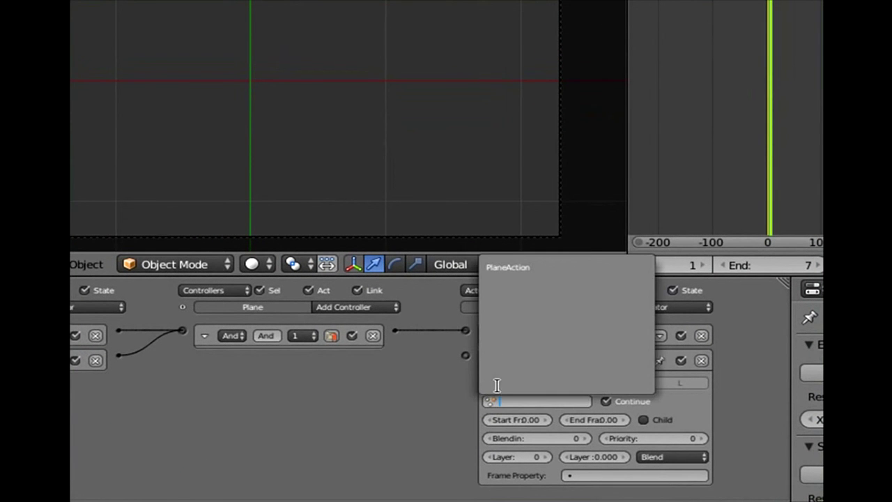
{"action": "left_click", "coordinate": [537, 268]}
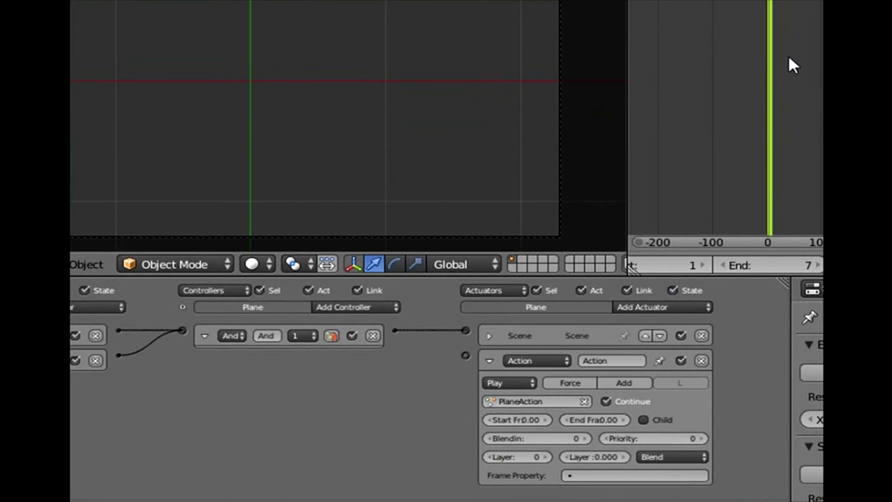
{"action": "scroll", "coordinate": [788, 59], "scroll_direction": "up", "scroll_amount": 5}
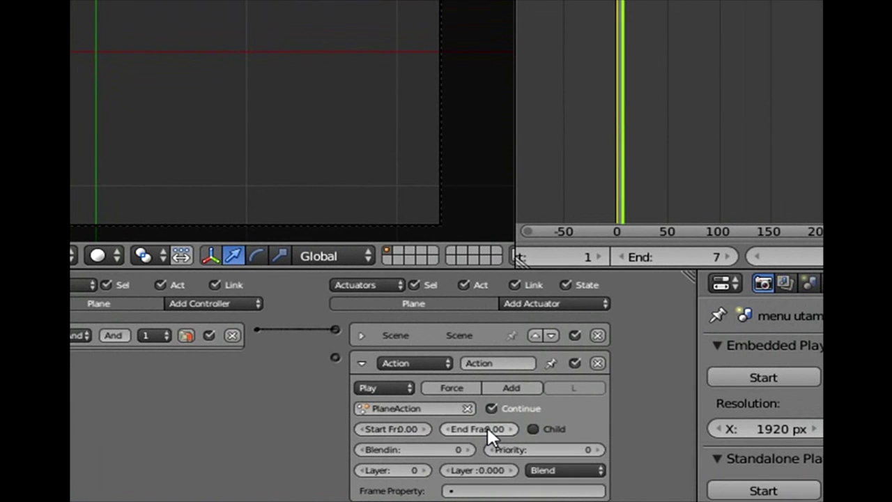
{"action": "left_click", "coordinate": [487, 430]}
{"action": "type", "text": "7"}
{"action": "key", "text": "Return"}
Wire the And controller to the Action actuator and rework the Scene actuator's link
{"action": "left_click_drag", "start_coordinate": [256, 328], "coordinate": [335, 357]}
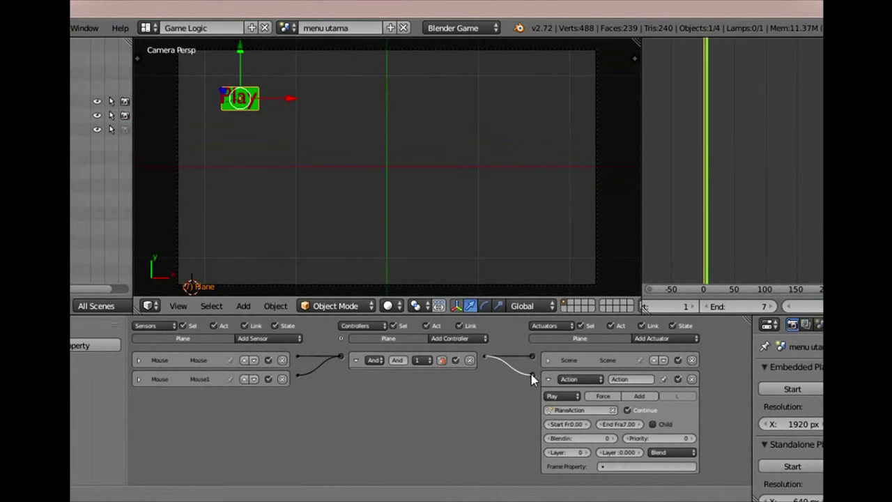
{"action": "left_click", "coordinate": [549, 360]}
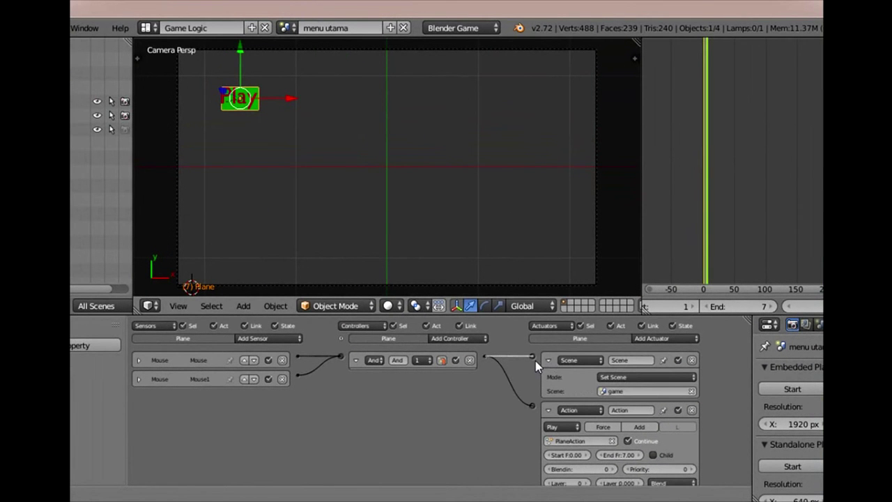
{"action": "left_click_drag", "start_coordinate": [531, 356], "coordinate": [531, 356]}
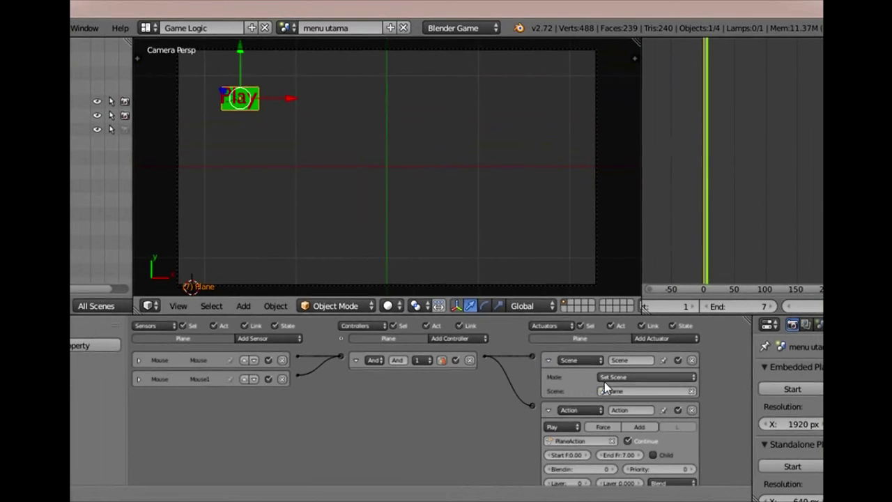
{"action": "left_click", "coordinate": [691, 360]}
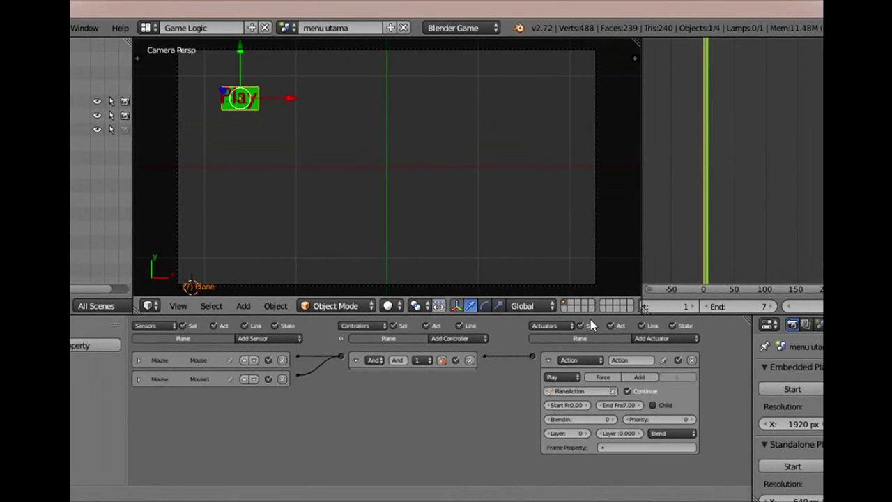
{"action": "key", "text": "p"}
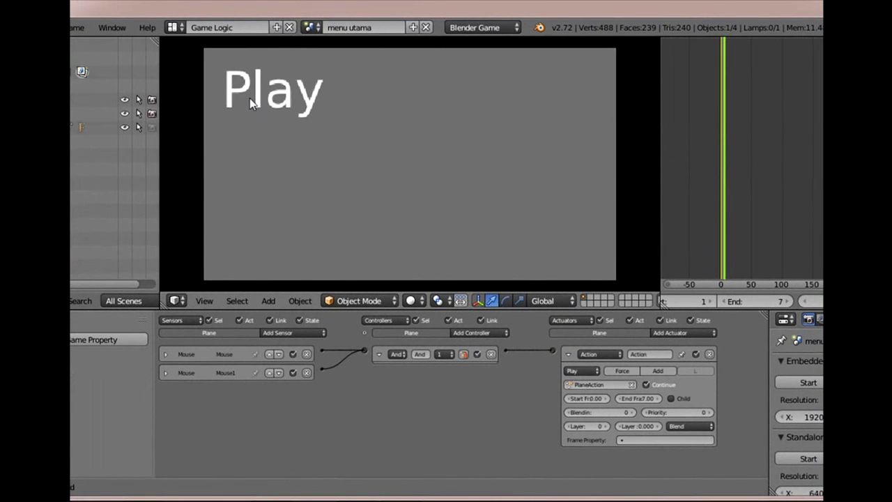
{"action": "left_click", "coordinate": [252, 99]}
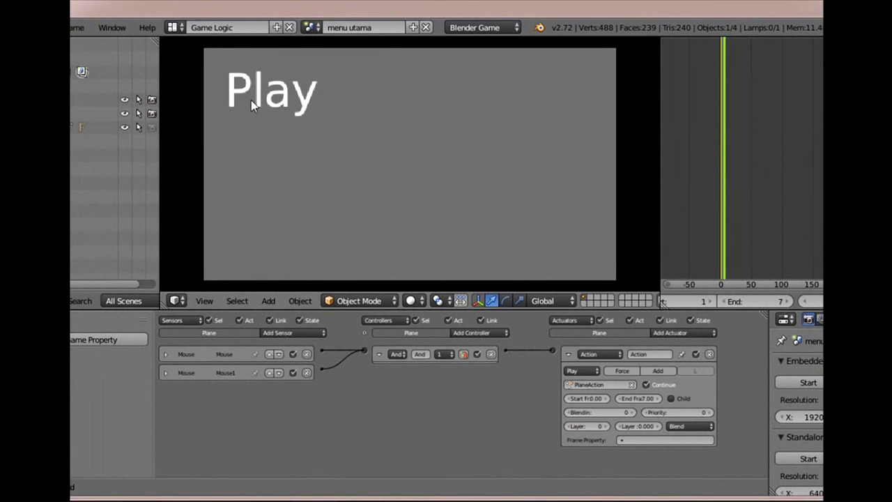
{"action": "left_click", "coordinate": [251, 99]}
{"action": "left_click", "coordinate": [253, 98]}
{"action": "left_click", "coordinate": [254, 96]}
{"action": "left_click", "coordinate": [254, 96]}
{"action": "left_click", "coordinate": [254, 97]}
{"action": "left_click", "coordinate": [253, 97]}
{"action": "left_click", "coordinate": [254, 98]}
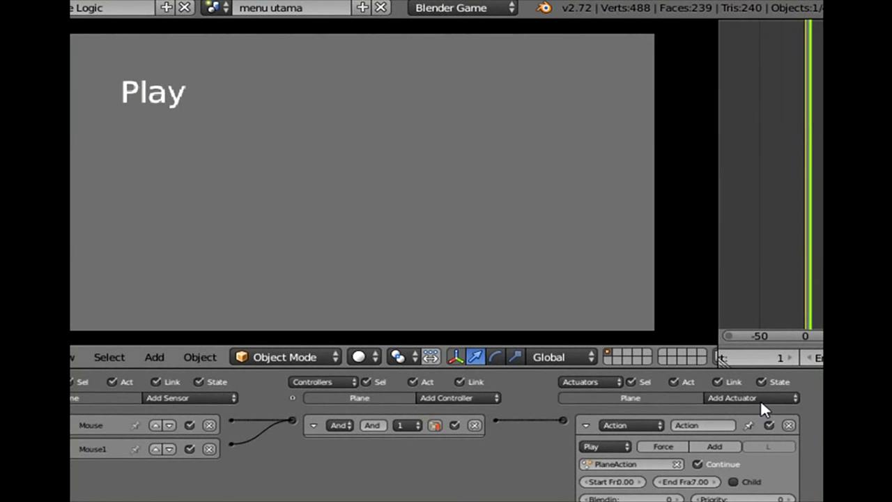
{"action": "key", "text": "Escape"}
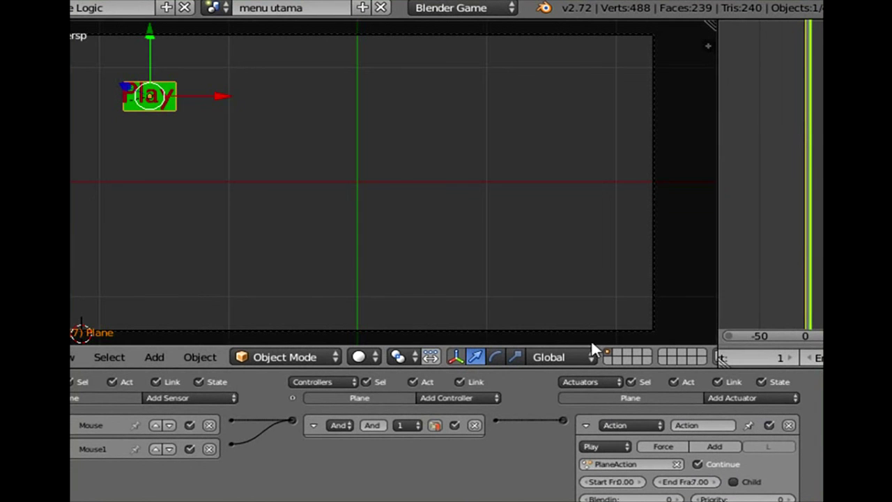
Add a Set Scene actuator targeting 'game', wire it to the controller, and start the game with P
{"action": "left_click", "coordinate": [727, 398]}
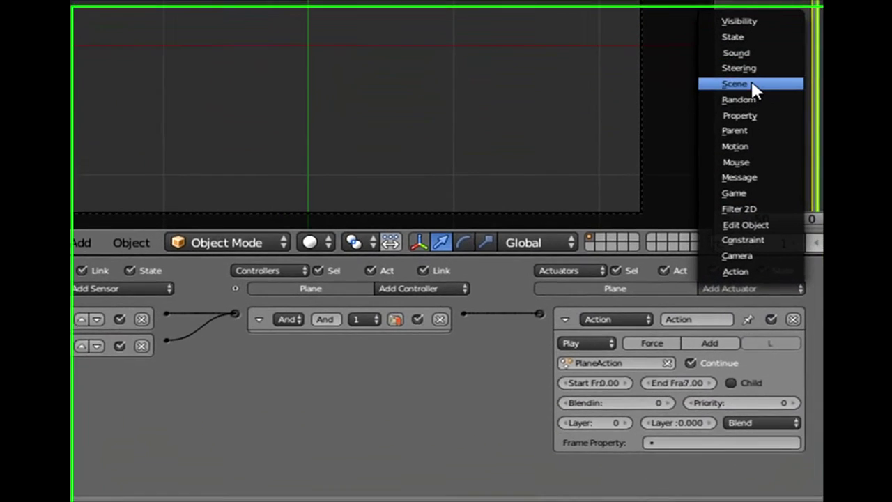
{"action": "left_click", "coordinate": [751, 215]}
{"action": "scroll", "coordinate": [695, 406], "scroll_direction": "down", "scroll_amount": 2}
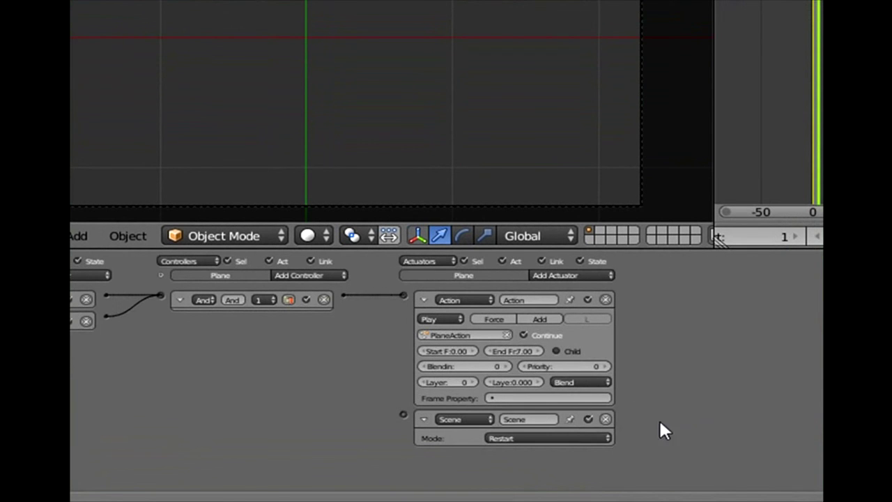
{"action": "left_click", "coordinate": [507, 438]}
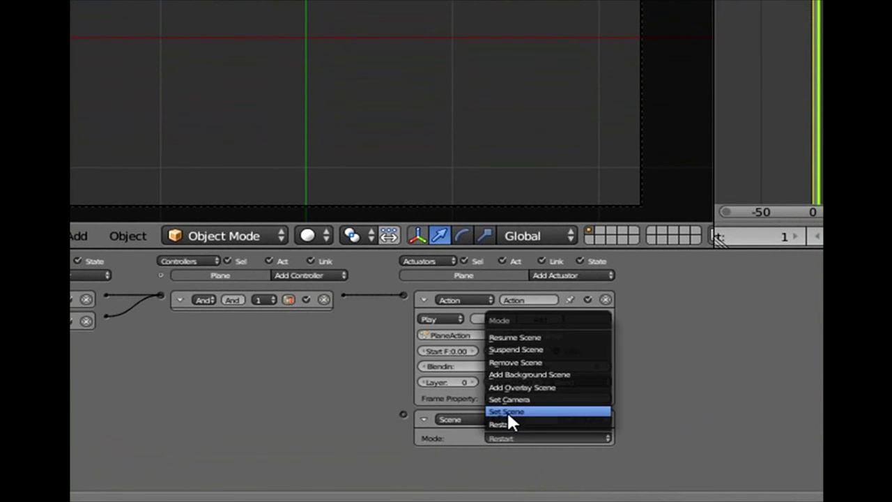
{"action": "left_click", "coordinate": [507, 411]}
{"action": "left_click", "coordinate": [492, 453]}
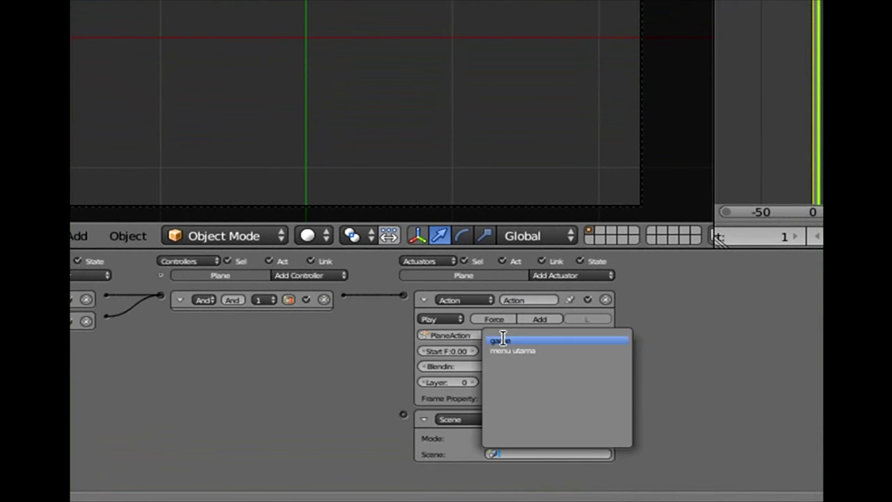
{"action": "left_click", "coordinate": [499, 340]}
{"action": "left_click_drag", "start_coordinate": [344, 295], "coordinate": [403, 413]}
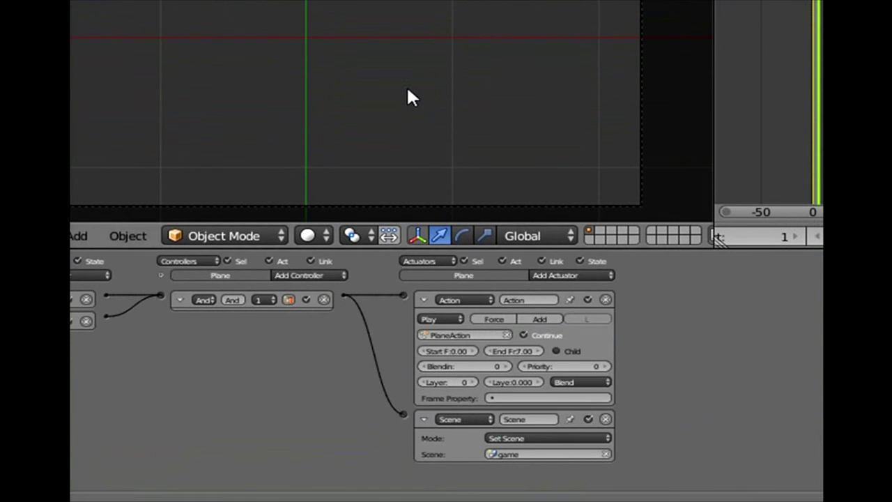
{"action": "key", "text": "p"}
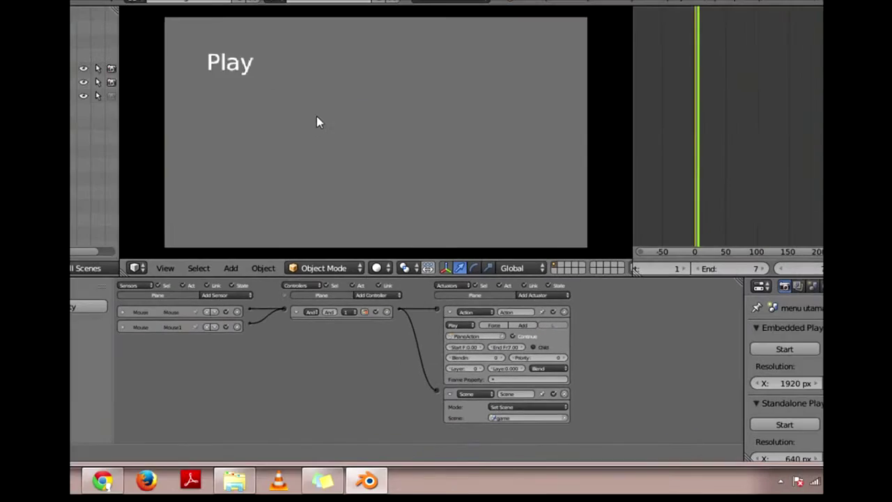
Click the Play text in the running menu to reach the blue-sphere game scene
{"action": "left_click", "coordinate": [277, 117]}
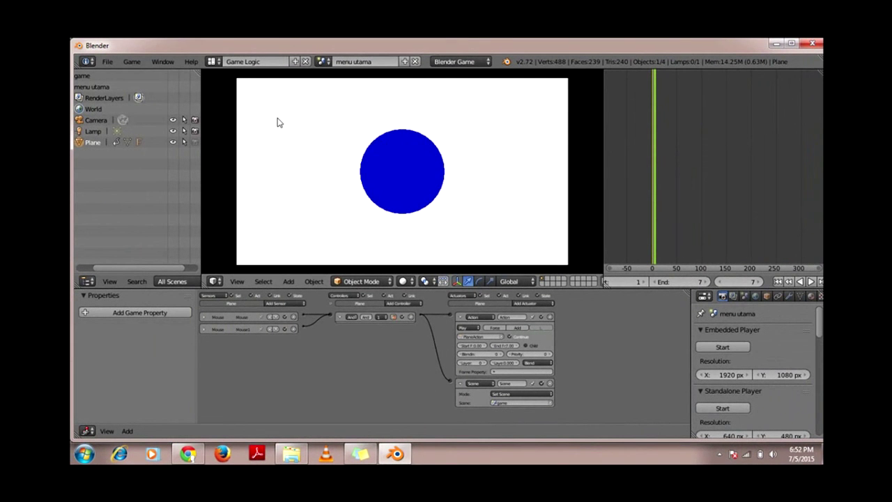